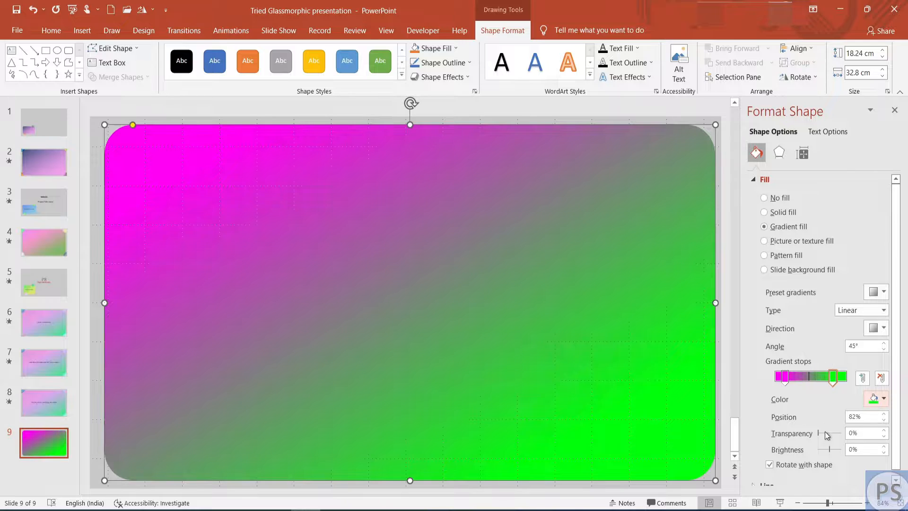
Apply the second Special Effect material to the large rounded rectangle in its 3-D format.
mouse_move(820, 434)
mouse_down()
mouse_move(832, 437)
mouse_move(803, 429)
mouse_up()
click(779, 152)
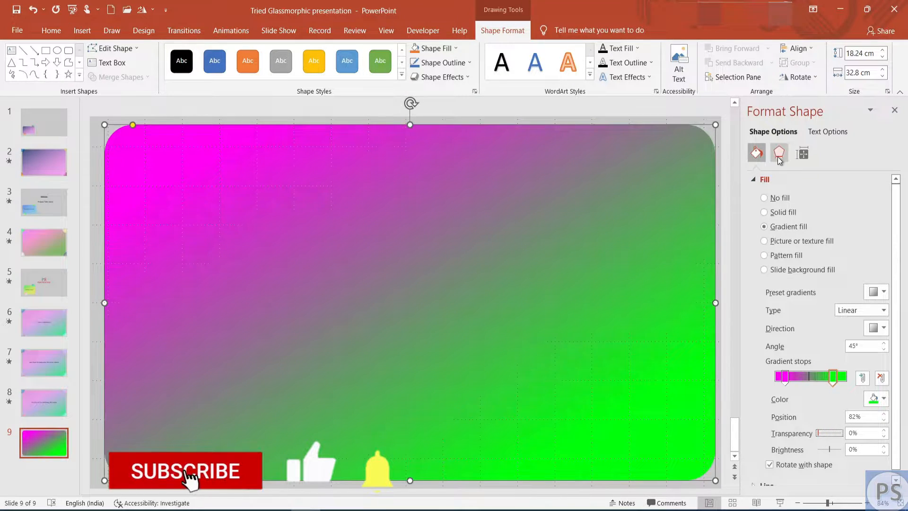
click(781, 241)
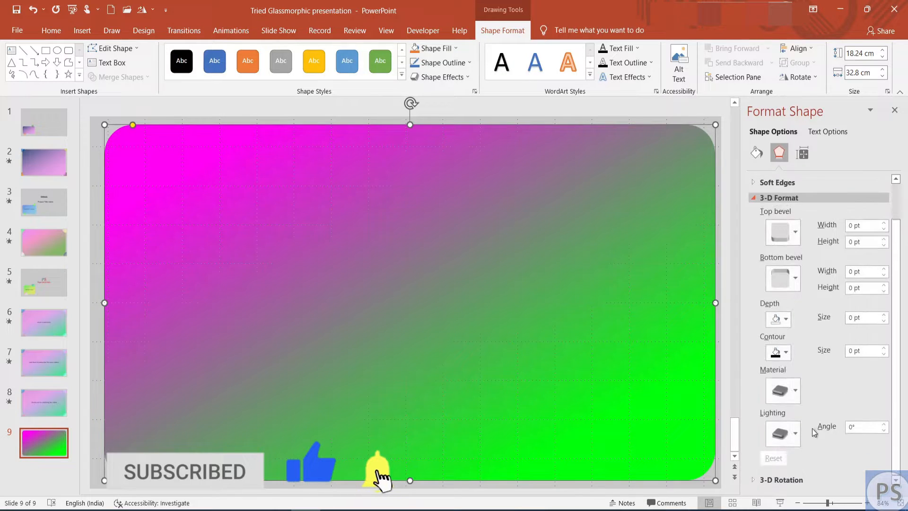
click(786, 389)
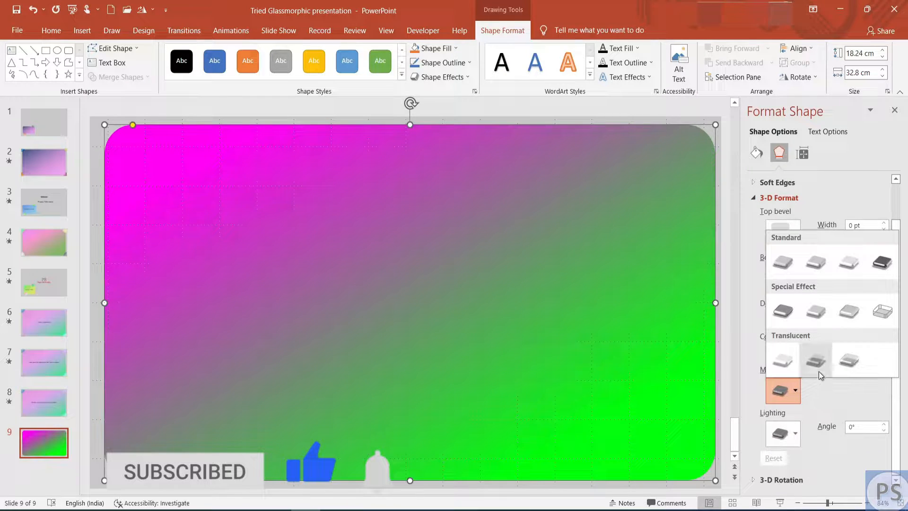
click(820, 313)
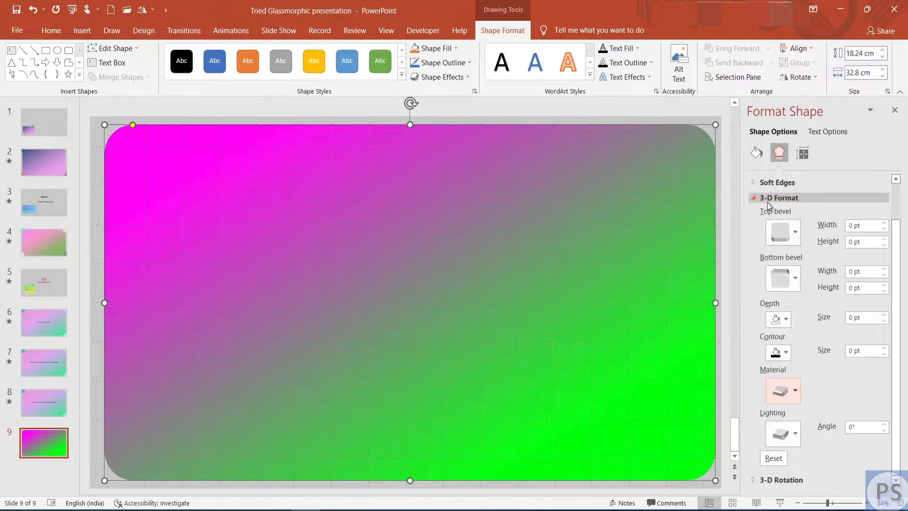
Set the rounded rectangle's gradient transparency to 69% for the magenta stop and 40% for the green stop.
click(757, 152)
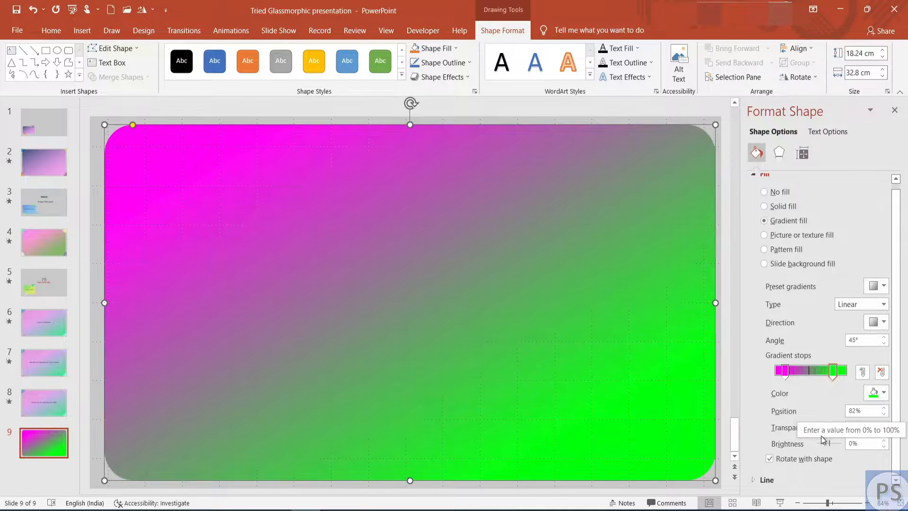
drag(821, 429, 836, 430)
click(785, 374)
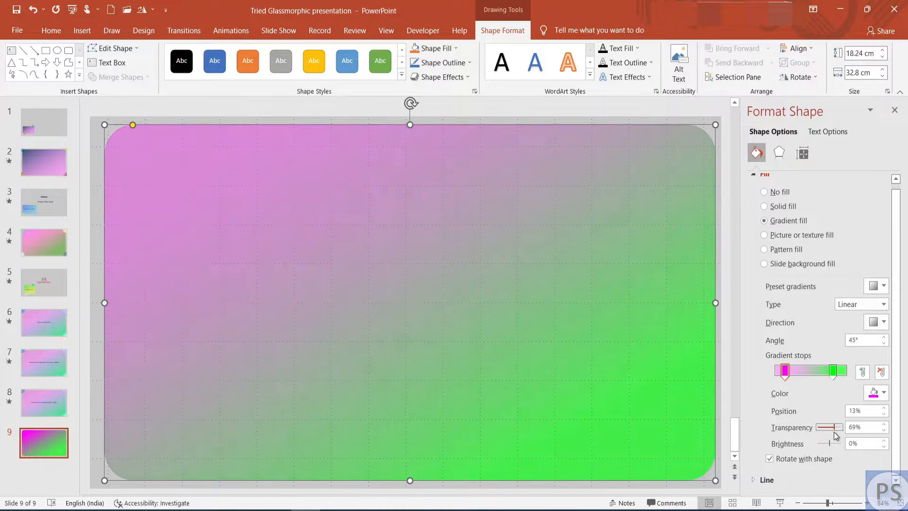
click(833, 372)
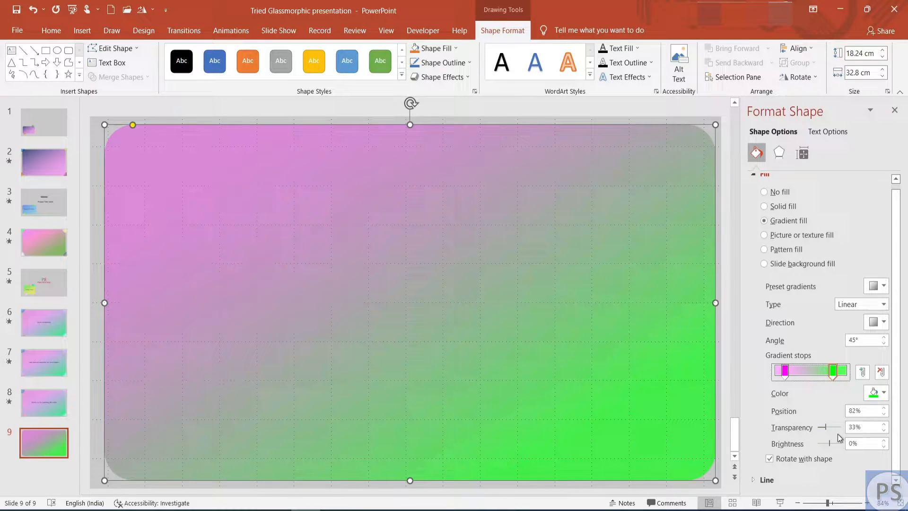
click(886, 424)
click(885, 425)
click(885, 424)
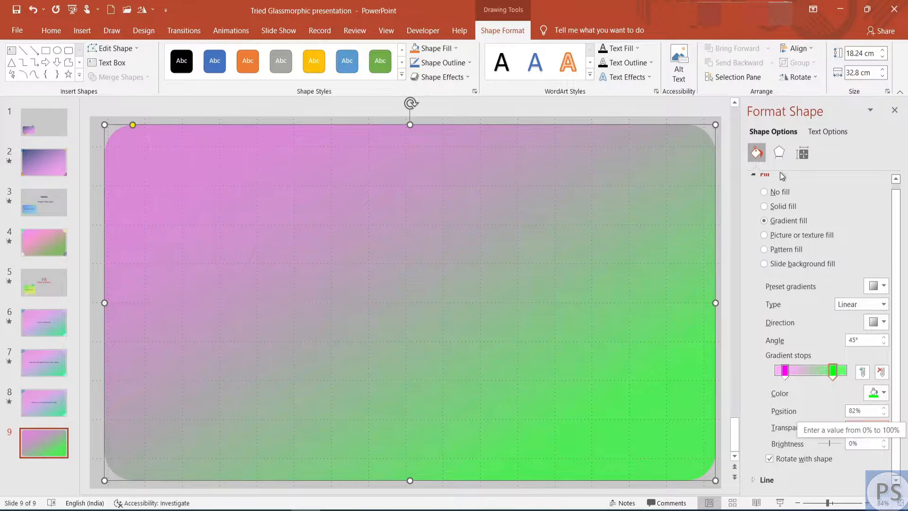
Add the centred outer shadow preset to the rounded rectangle.
click(779, 152)
scroll(795, 187, up, 1)
click(773, 179)
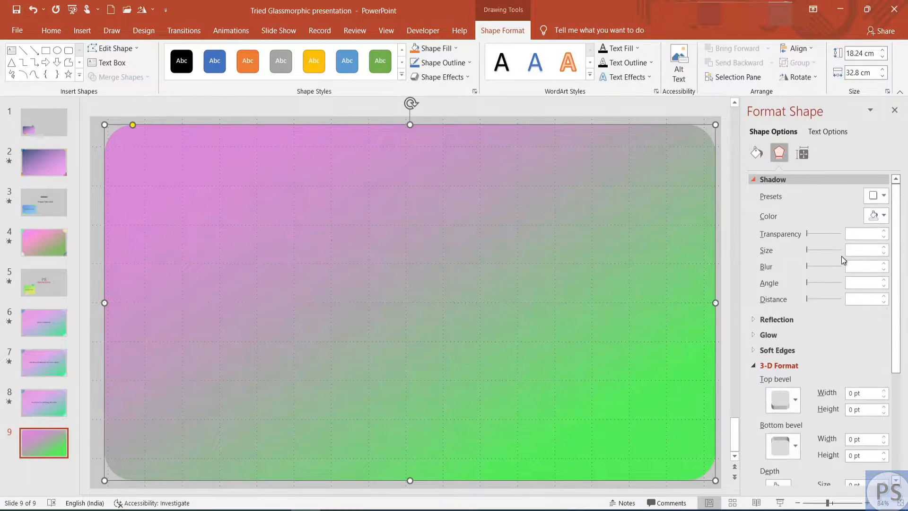
click(878, 196)
click(849, 322)
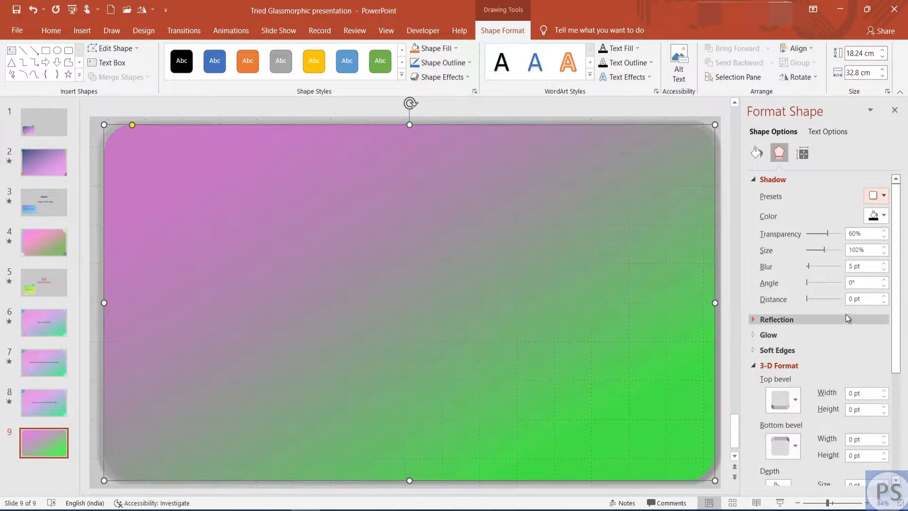
Adjust the rectangle's shadow to 100% size, 9 pt blur, 2 pt distance and 50% transparency, and close the formatting pane.
click(885, 253)
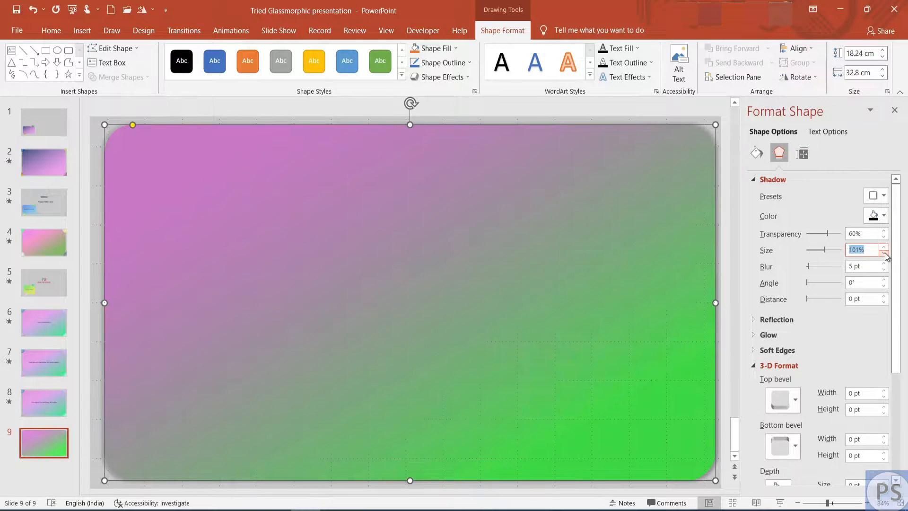
click(884, 255)
double_click(885, 264)
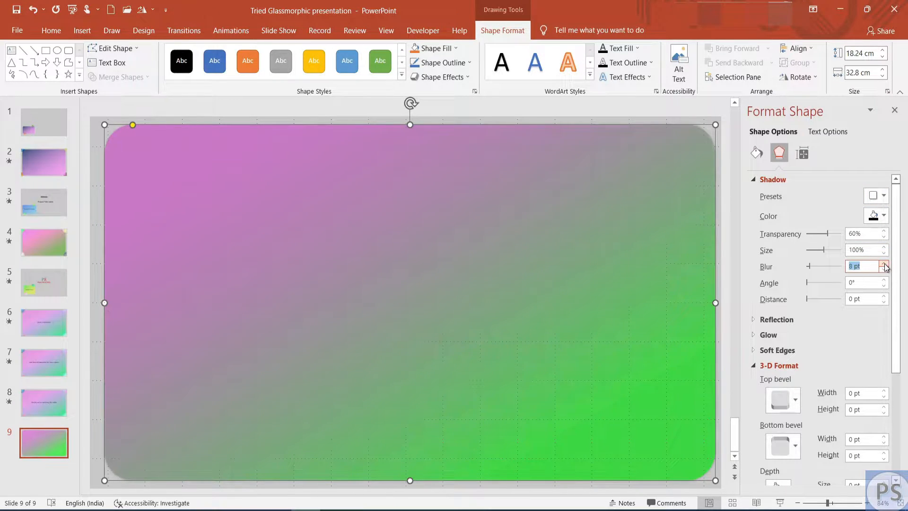
double_click(884, 296)
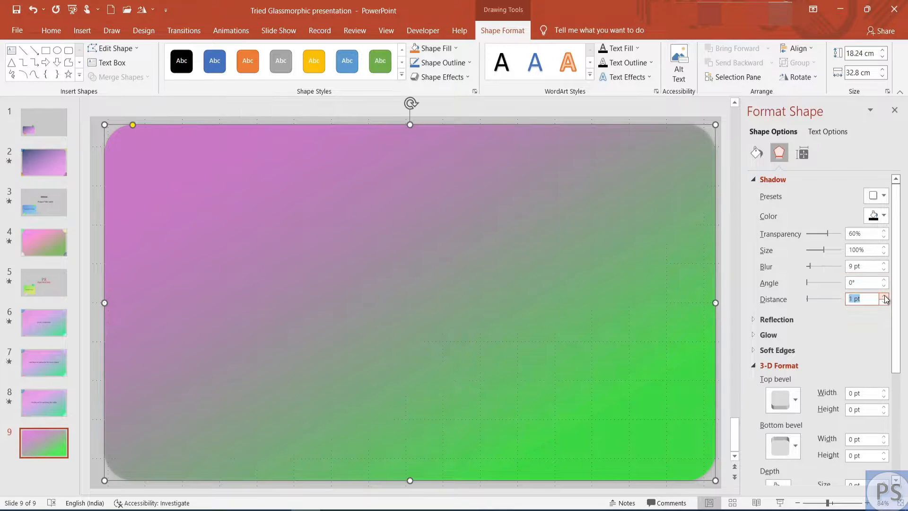
click(885, 237)
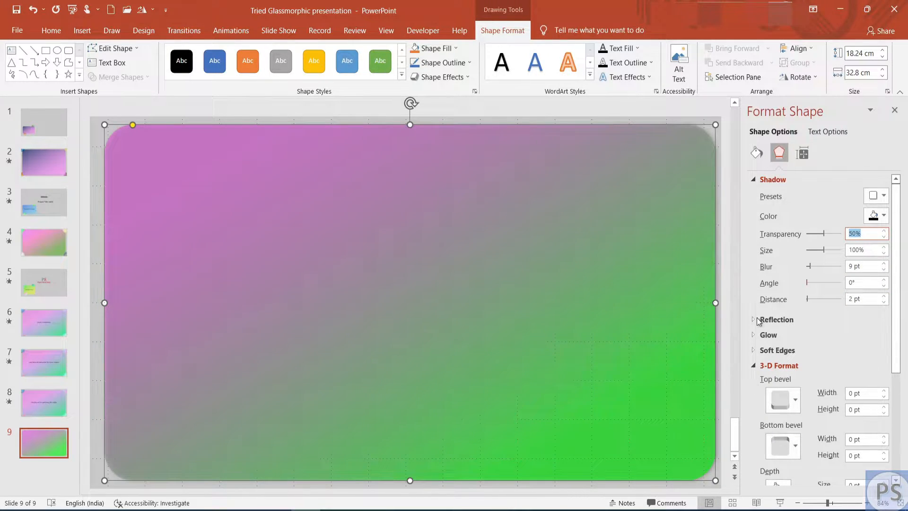
click(736, 334)
click(728, 346)
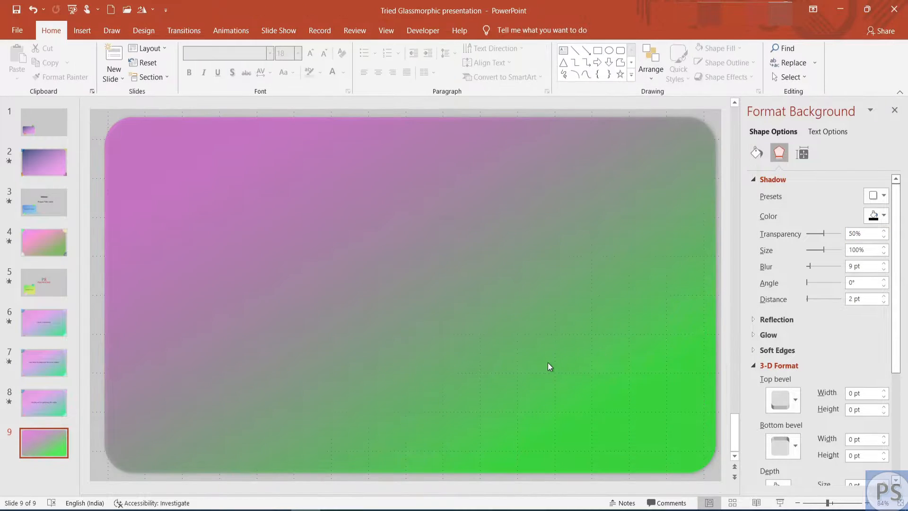
click(894, 110)
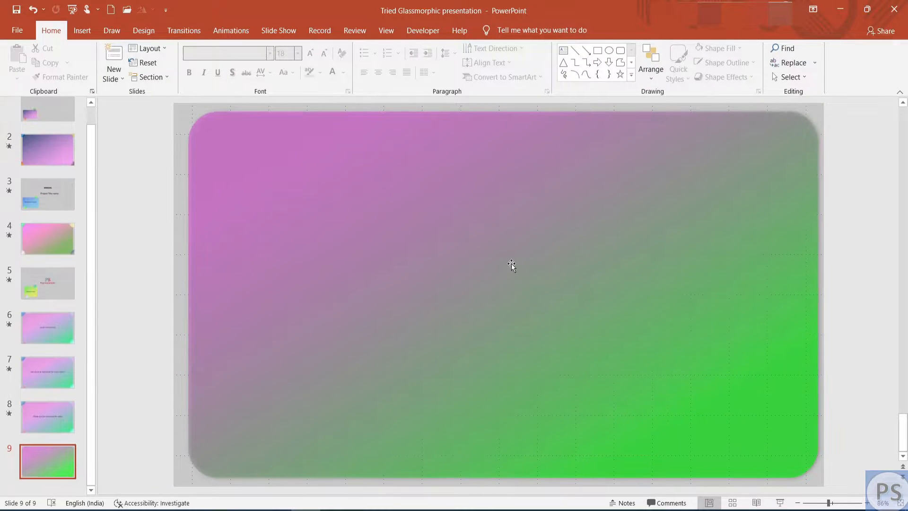
Draw a circle about 3.11 cm high and 3.03 cm wide over the rectangle's upper middle area and give it a gradient fill.
click(609, 50)
drag(441, 182, 499, 244)
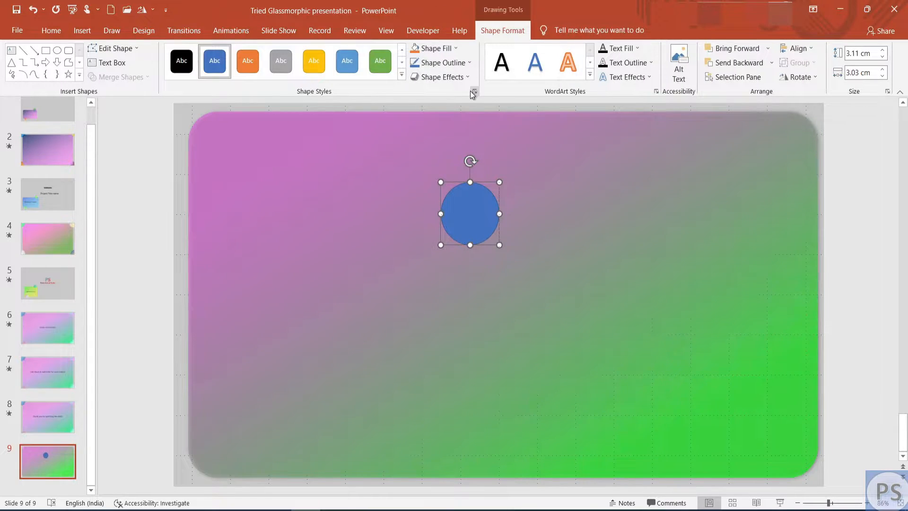
click(474, 91)
click(771, 329)
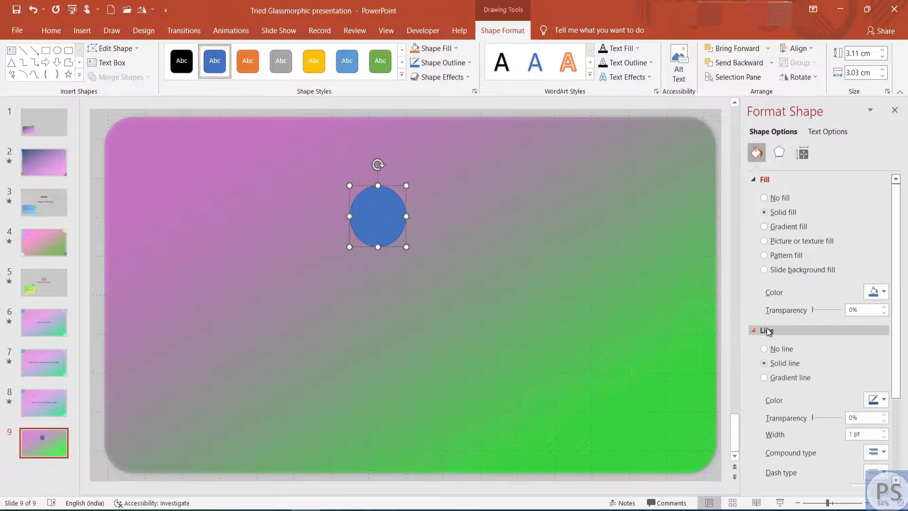
click(769, 330)
click(765, 227)
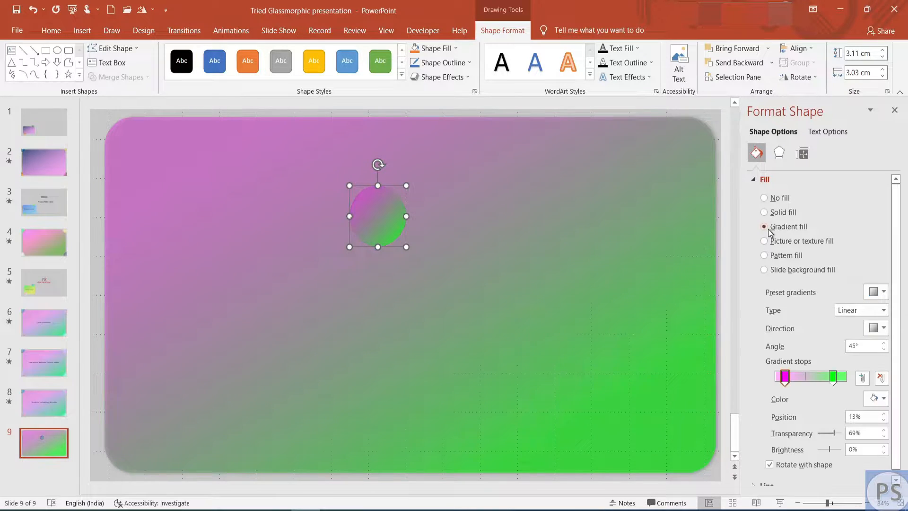
Colour the circle's first gradient stop bright green and its second stop light yellow using recent colors.
click(876, 398)
click(817, 365)
click(834, 377)
click(877, 398)
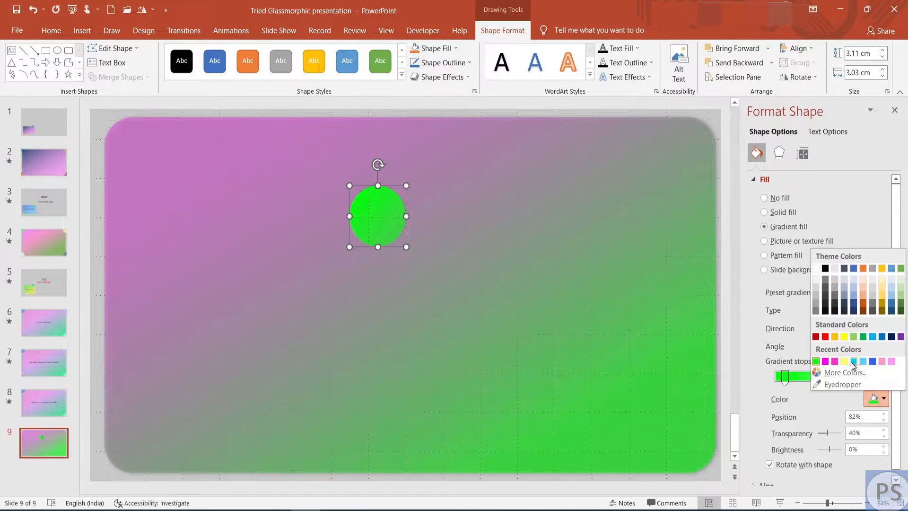
click(846, 359)
Try the second and third Translucent materials on the circle and settle on the third Special Effect material.
click(780, 153)
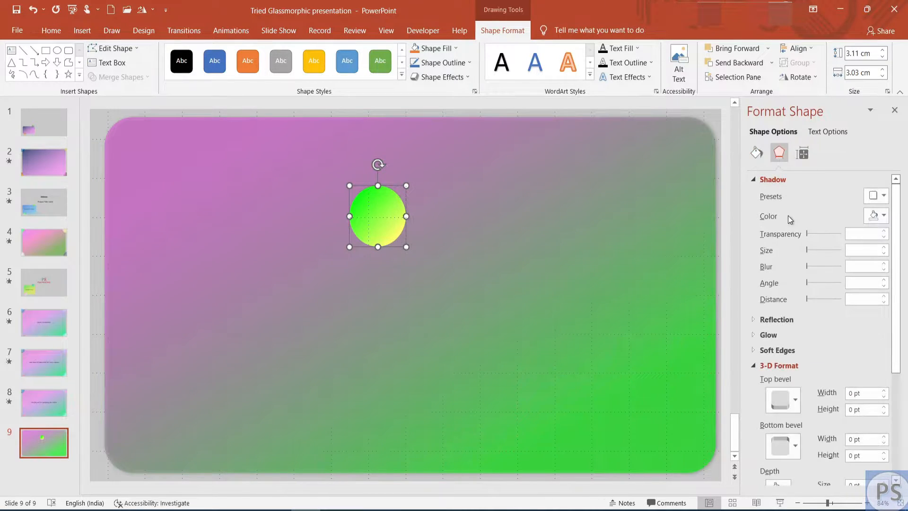
scroll(787, 412, down, 2)
scroll(787, 411, down, 2)
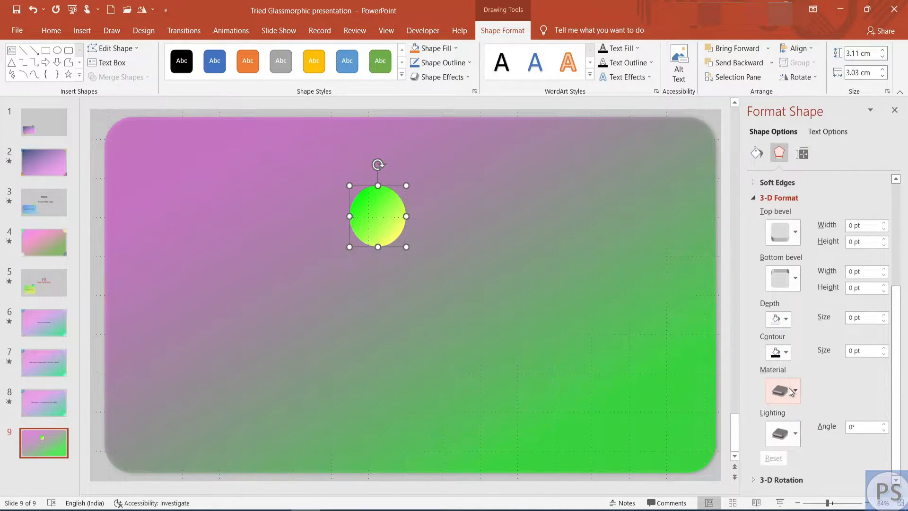
click(783, 390)
click(818, 360)
click(796, 391)
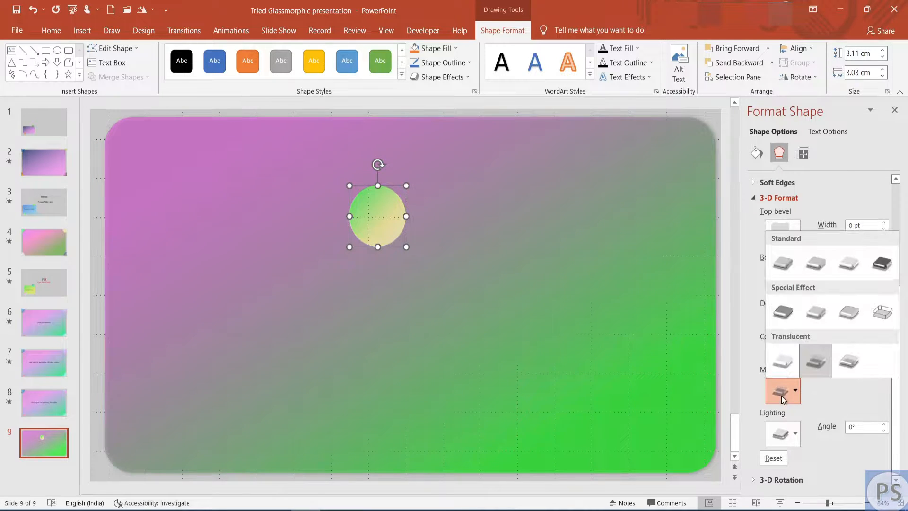
click(849, 361)
click(796, 390)
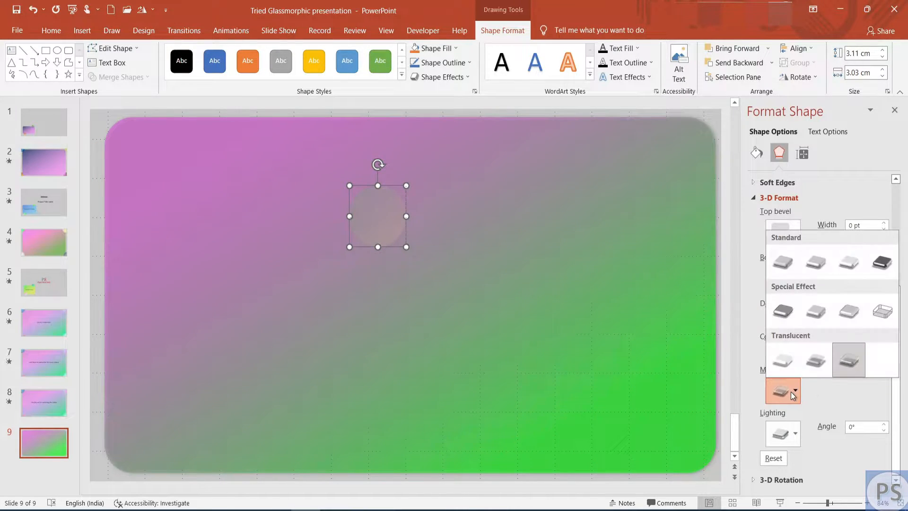
click(849, 312)
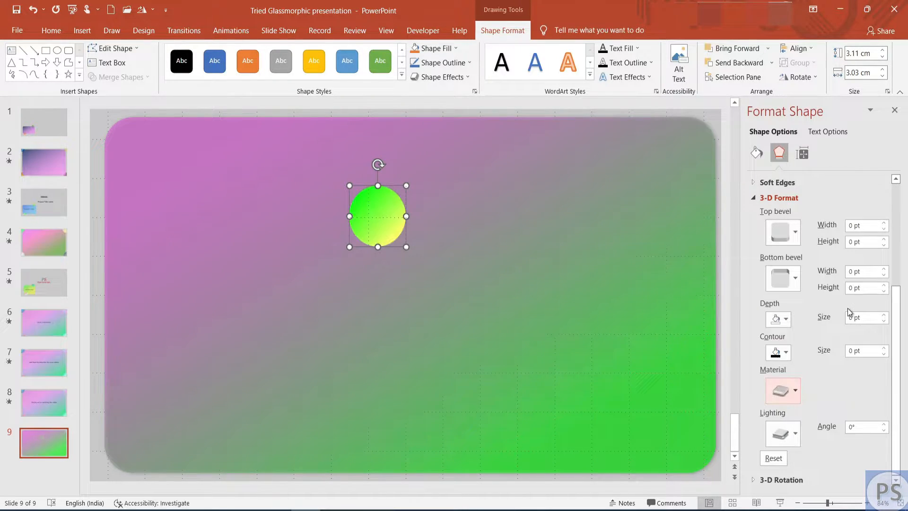
Make both of the circle's gradient stops partly transparent, with the green stop at 56% transparency.
click(757, 152)
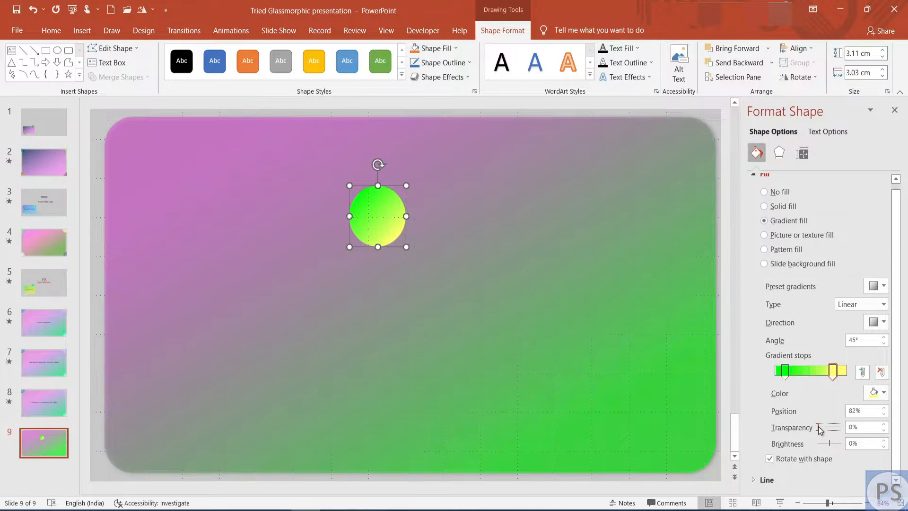
drag(823, 429, 833, 435)
click(784, 371)
Add the centred outer shadow preset to the circle.
click(779, 153)
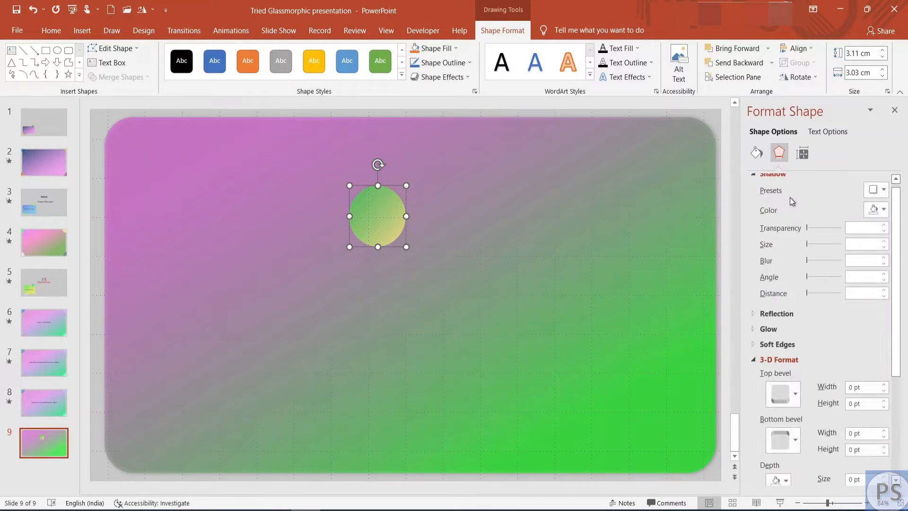
click(878, 190)
click(846, 314)
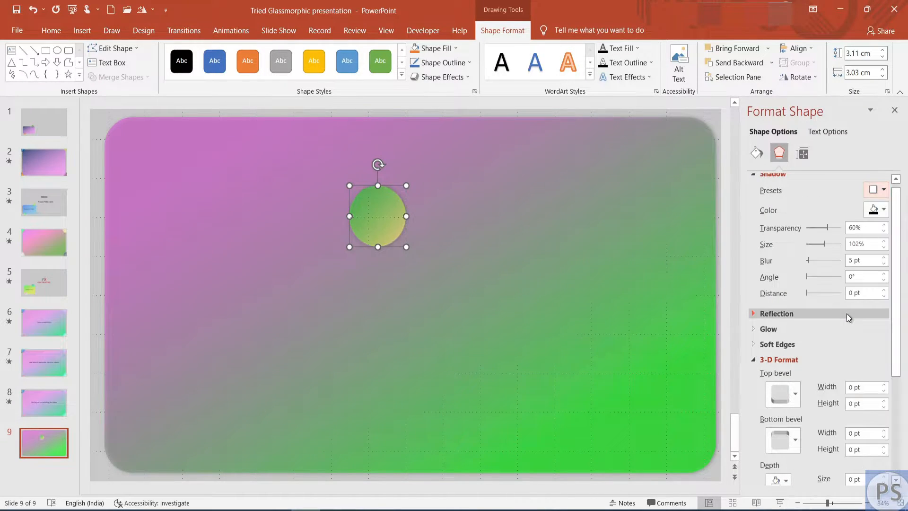
Adjust the circle's shadow to 1 pt distance, 50% transparency, 101% size and 9 pt blur, and deselect everything on the slide.
click(883, 291)
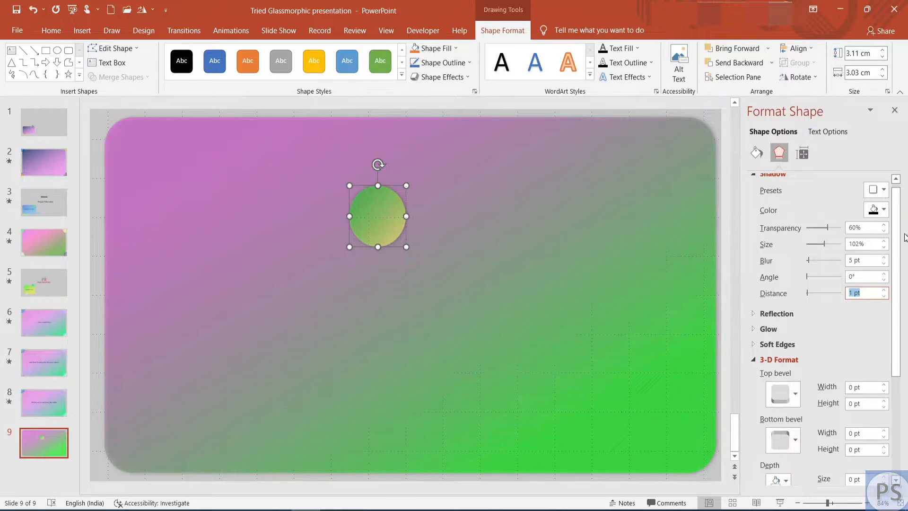
click(884, 231)
click(885, 231)
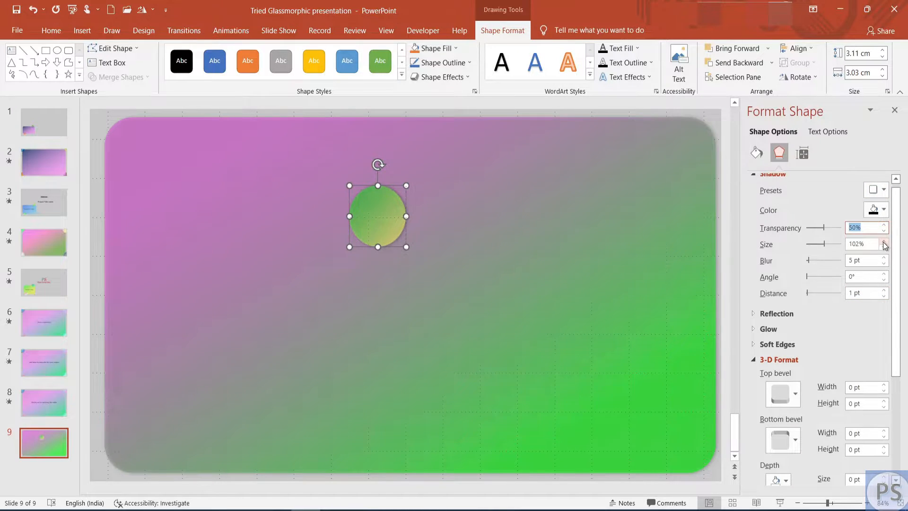
click(884, 247)
click(884, 258)
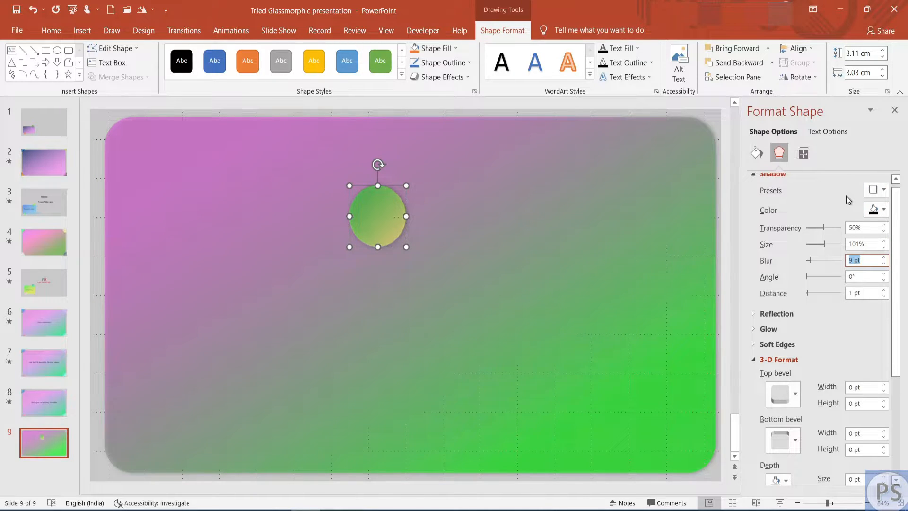
click(463, 333)
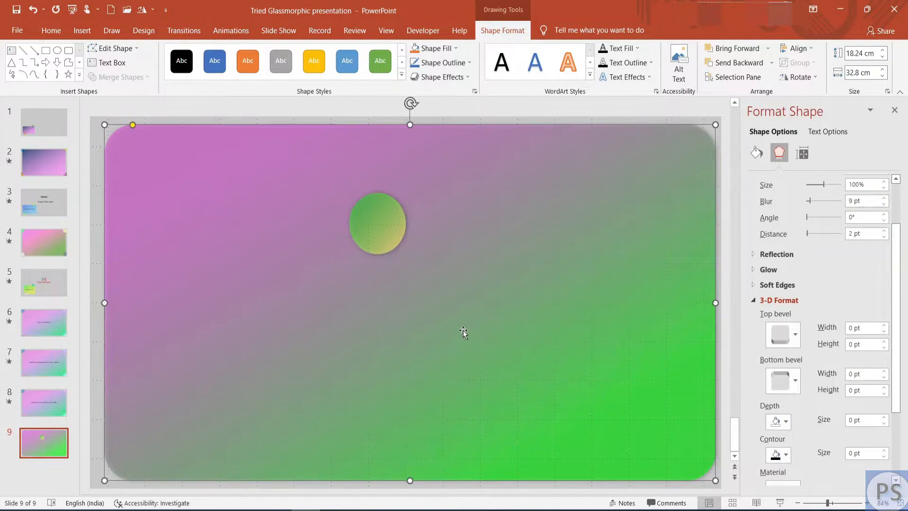
click(729, 258)
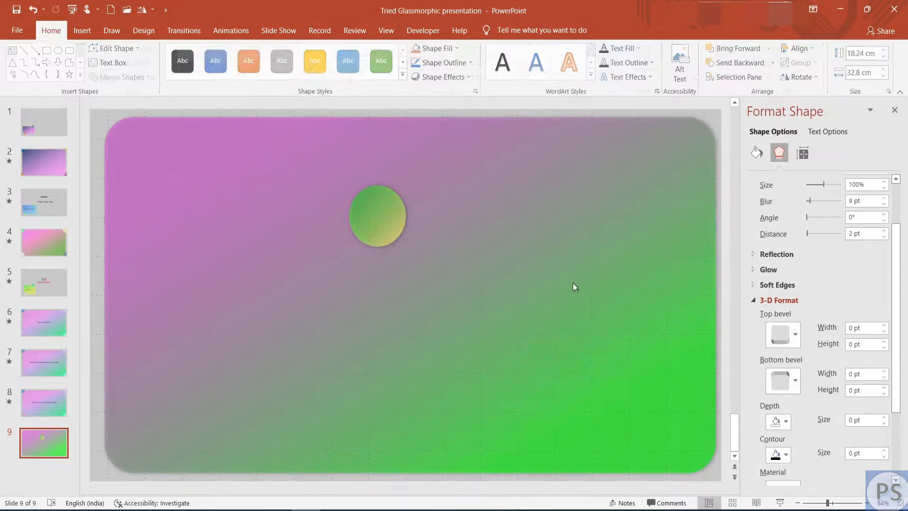
Move the circle off the slide, beside its upper-left corner.
scroll(469, 291, down, 2)
click(386, 243)
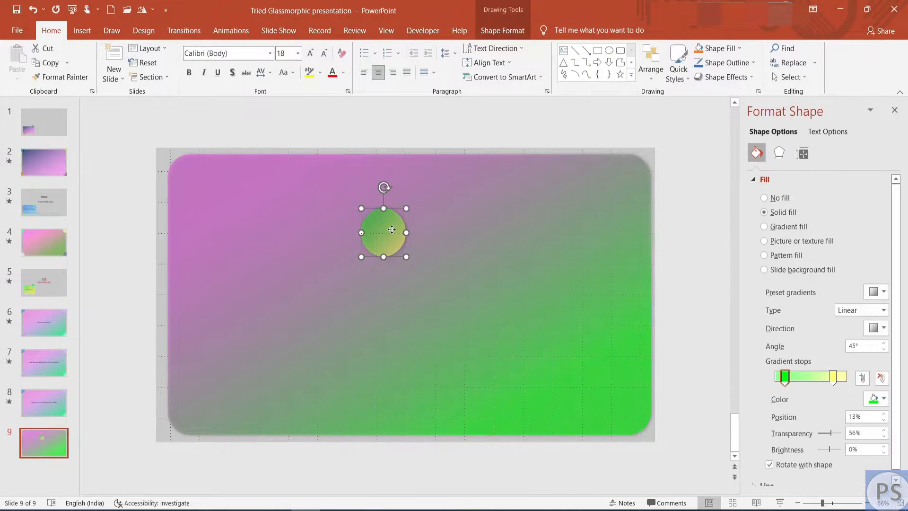
drag(386, 243, 138, 177)
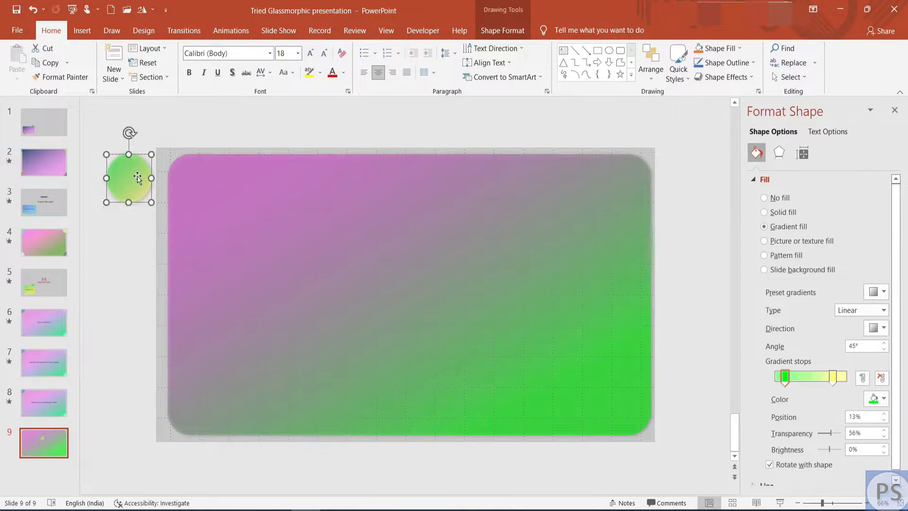
Duplicate the green circle directly below the original and recolour the copy's first gradient stop with the recent pink.
scroll(265, 284, up, 1)
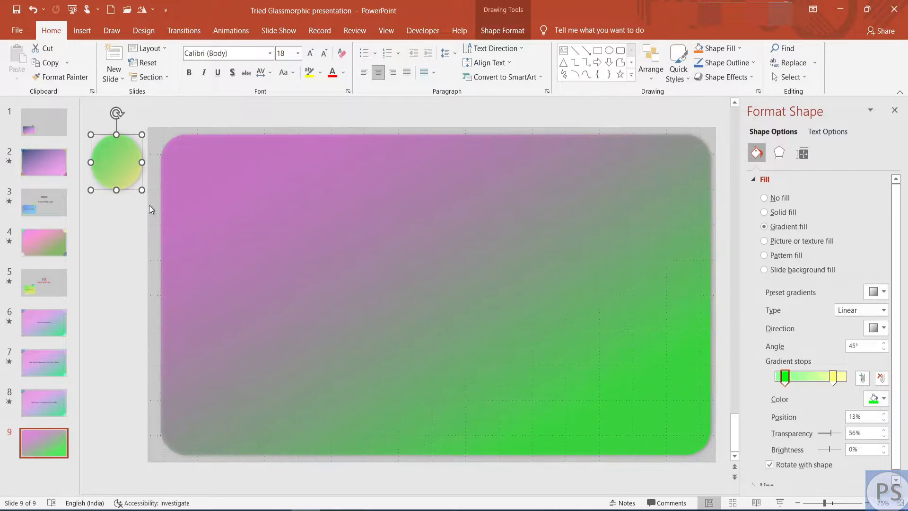
drag(143, 190, 121, 236)
click(878, 399)
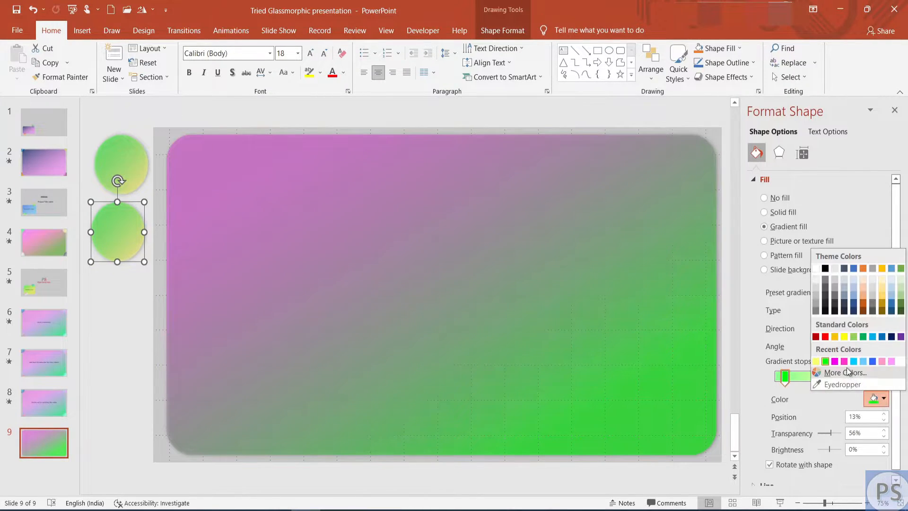
click(842, 365)
Set the pink circle's end gradient stop to standard yellow at 59% transparency and its pink stop to 48% transparency.
click(833, 377)
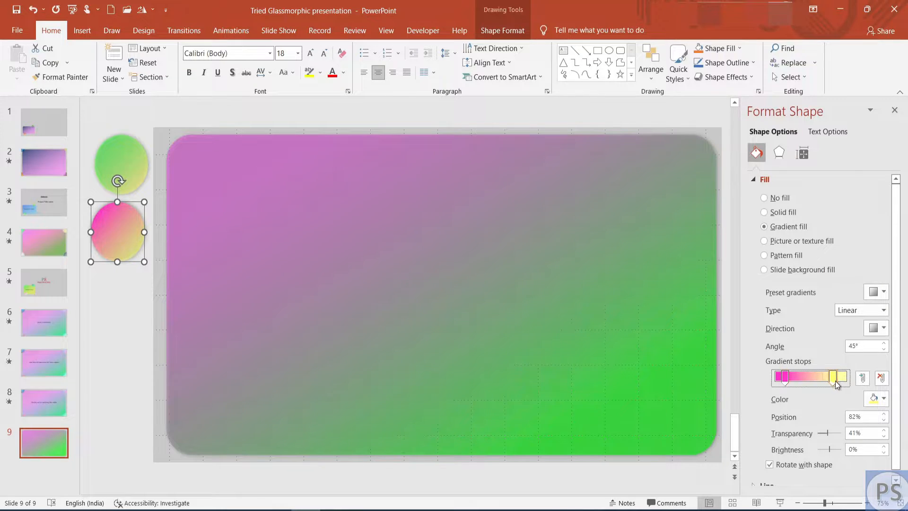
click(878, 399)
click(844, 337)
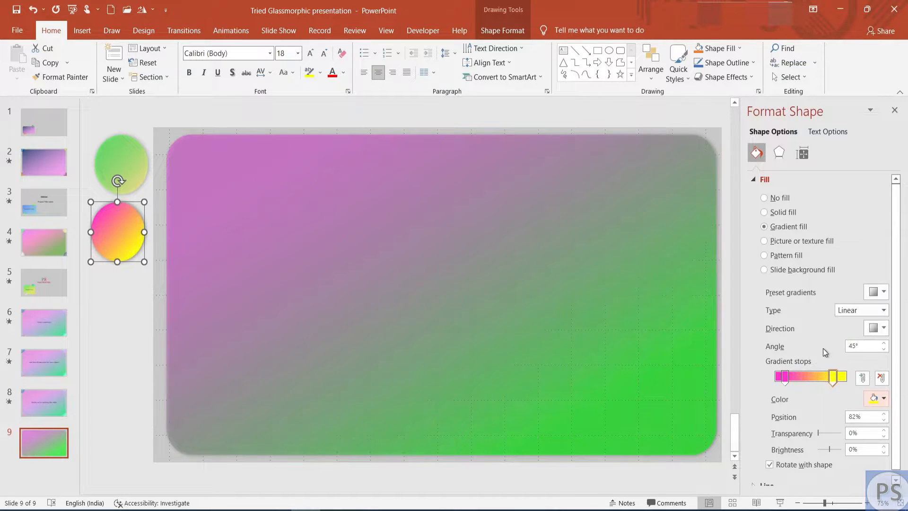
drag(823, 432, 834, 440)
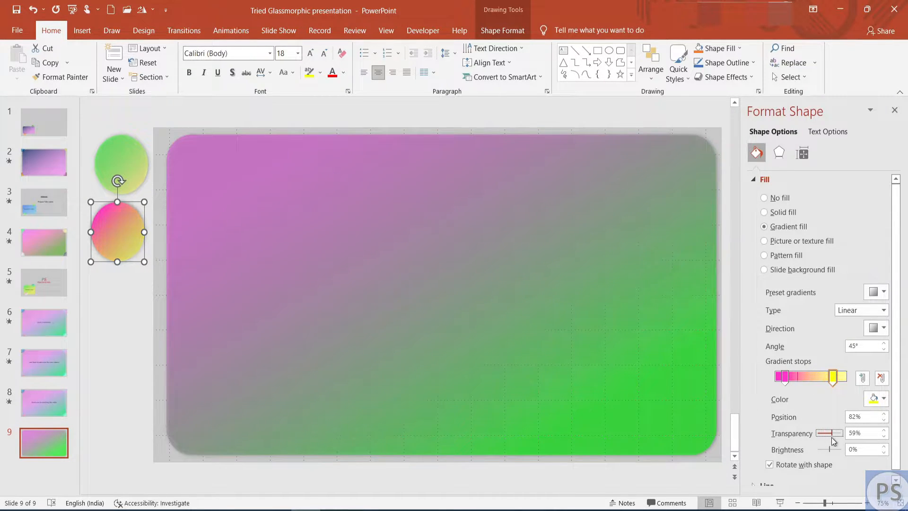
click(786, 378)
drag(821, 434, 830, 439)
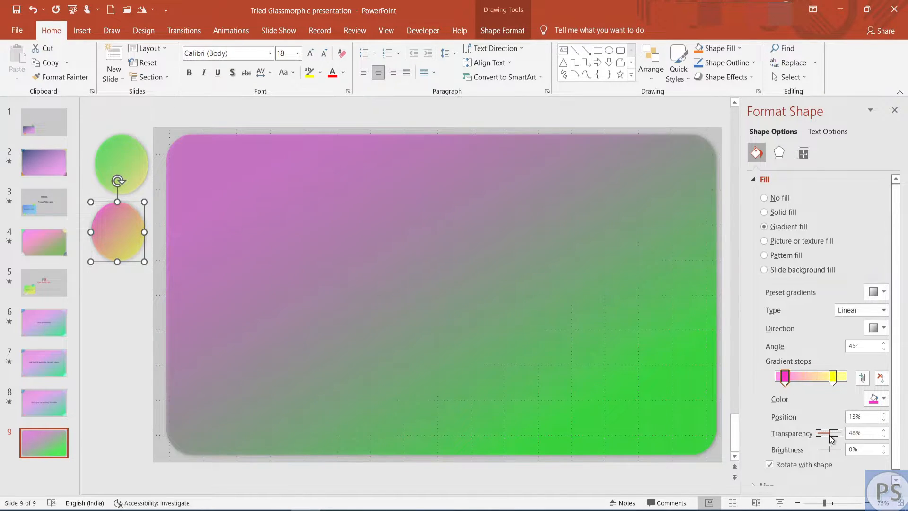
Duplicate the pink circle below itself and set the copy's first gradient stop to standard green at 44% transparency.
drag(120, 231, 129, 311)
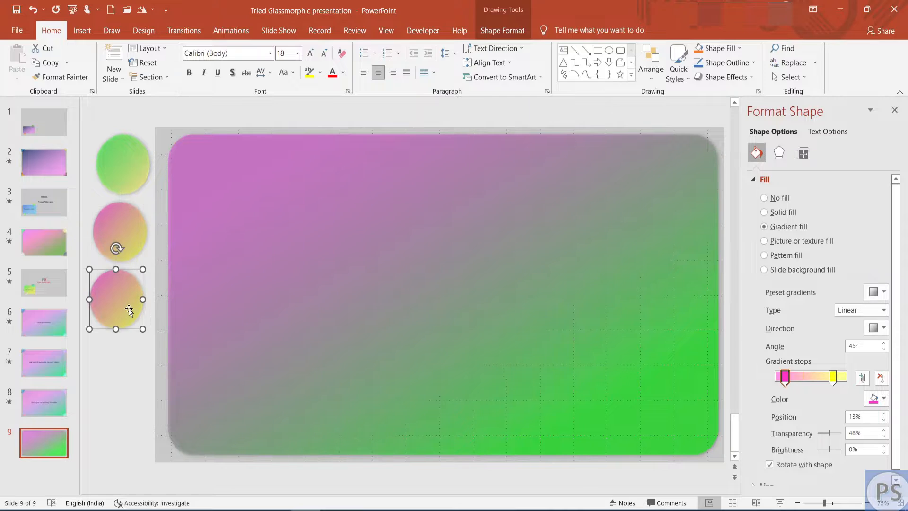
click(878, 398)
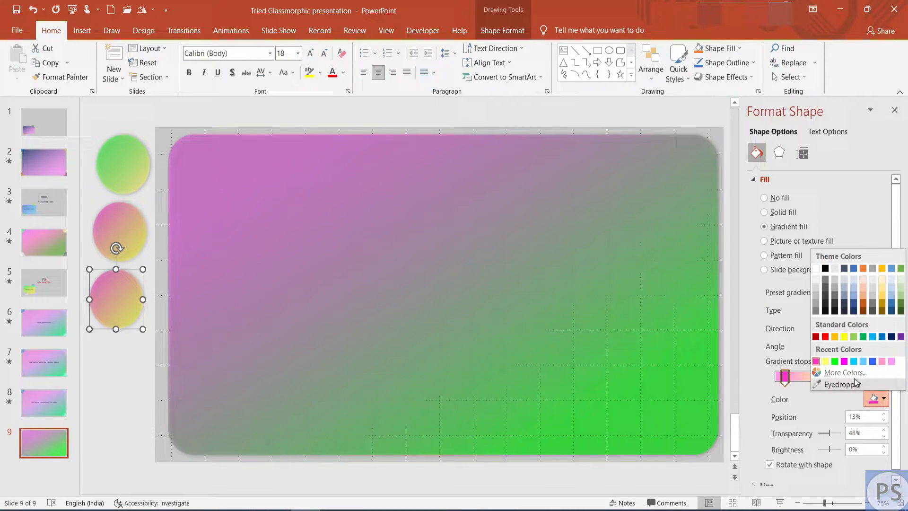
click(830, 335)
click(878, 398)
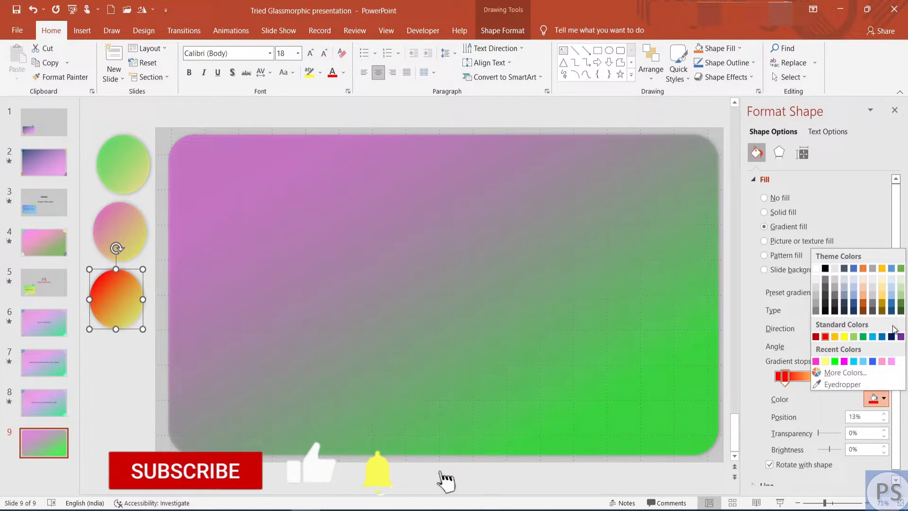
click(864, 335)
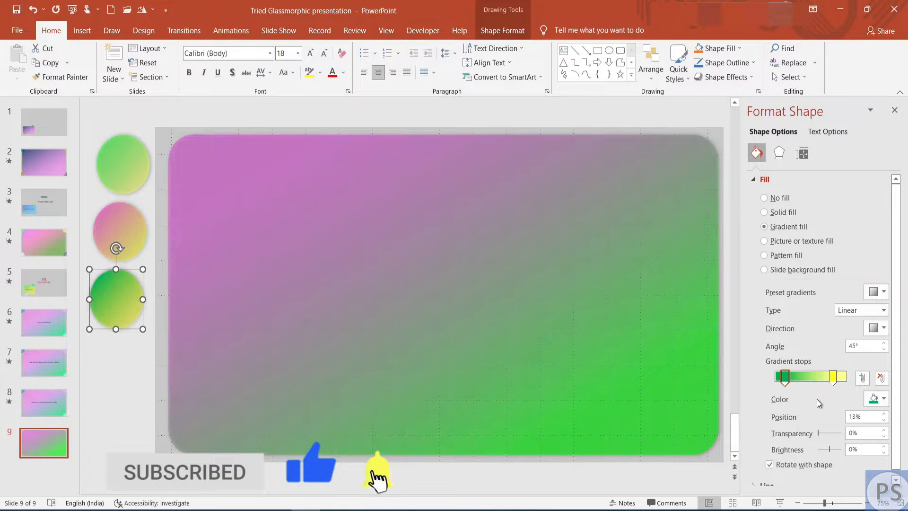
drag(818, 433, 828, 434)
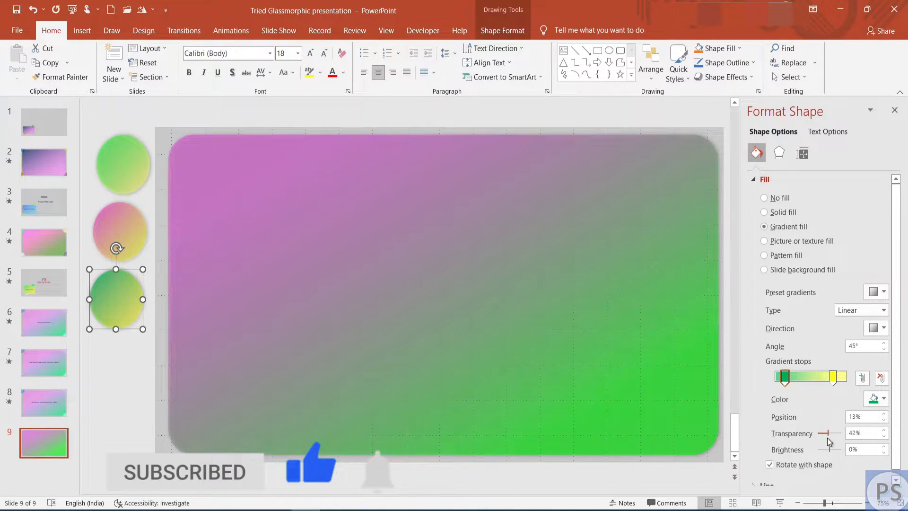
Duplicate the dark green circle below itself, set the copy's first gradient stop to red at 56% transparency, and close the shape formatting options.
key(ctrl+d)
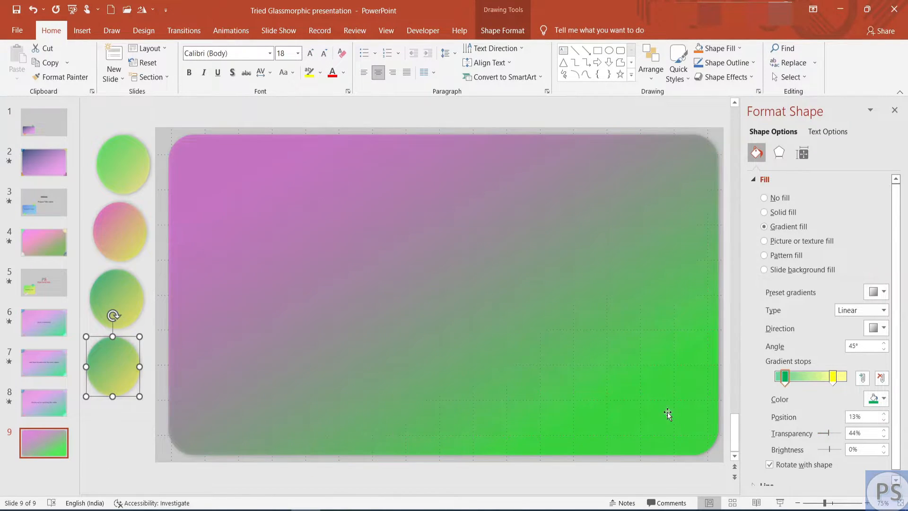
click(874, 403)
click(826, 337)
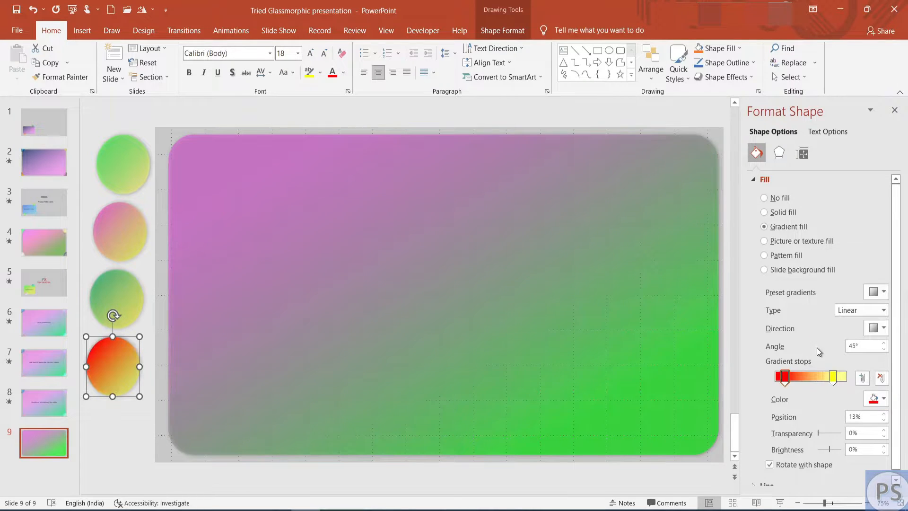
drag(819, 435, 830, 434)
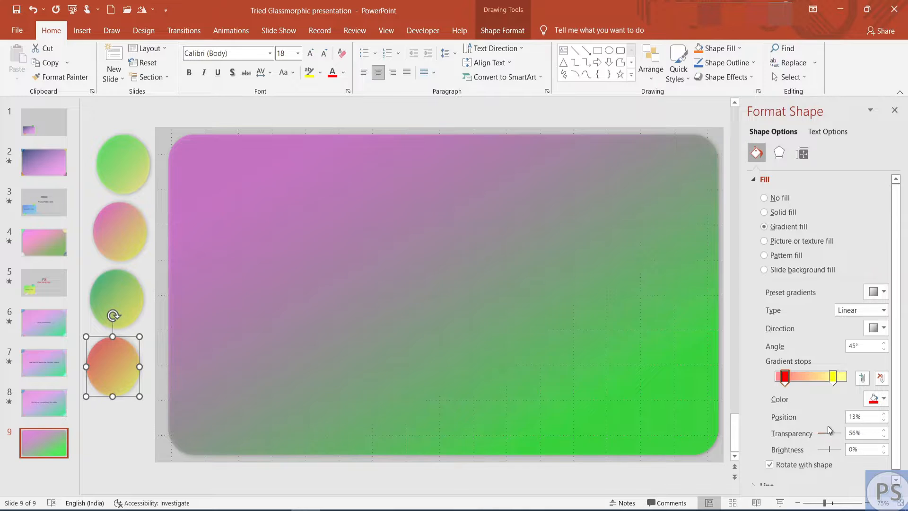
click(894, 110)
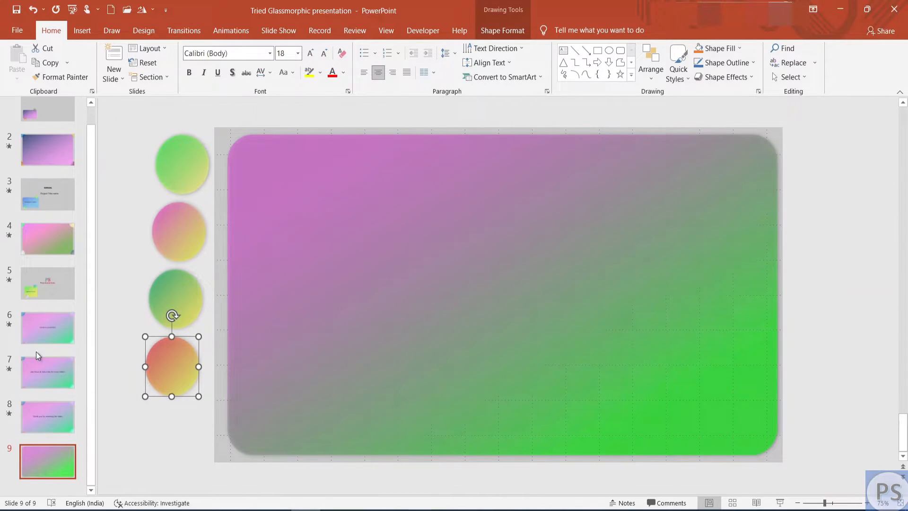
click(143, 444)
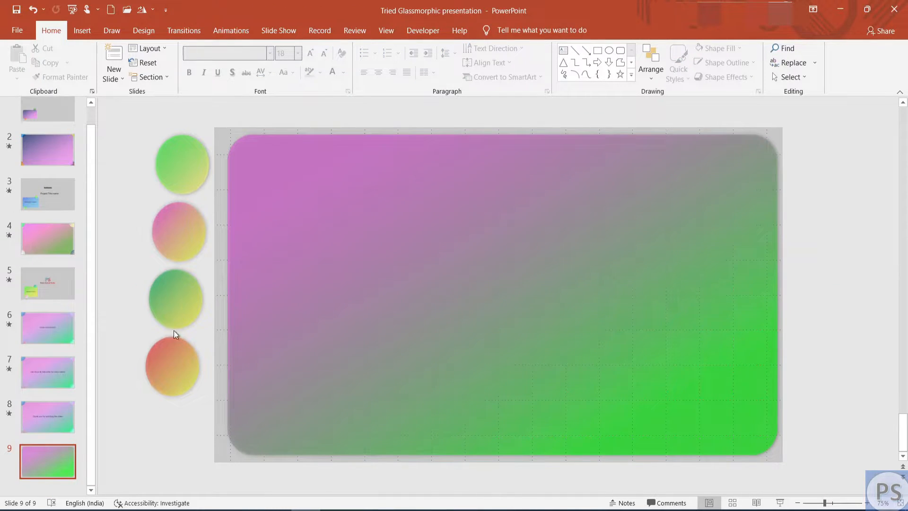
Nudge the red and dark green circles toward the slide to straighten the column of four circles.
click(173, 366)
drag(173, 366, 174, 368)
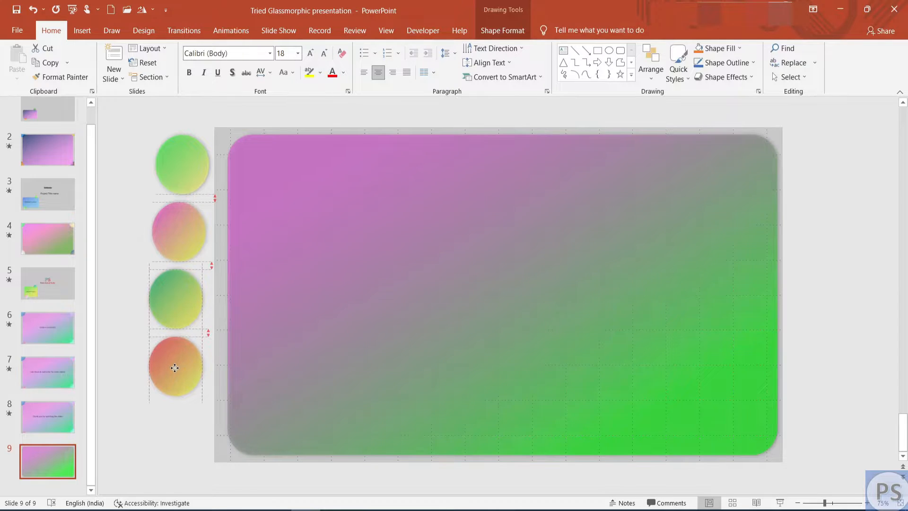
click(184, 298)
drag(183, 298, 186, 302)
click(178, 369)
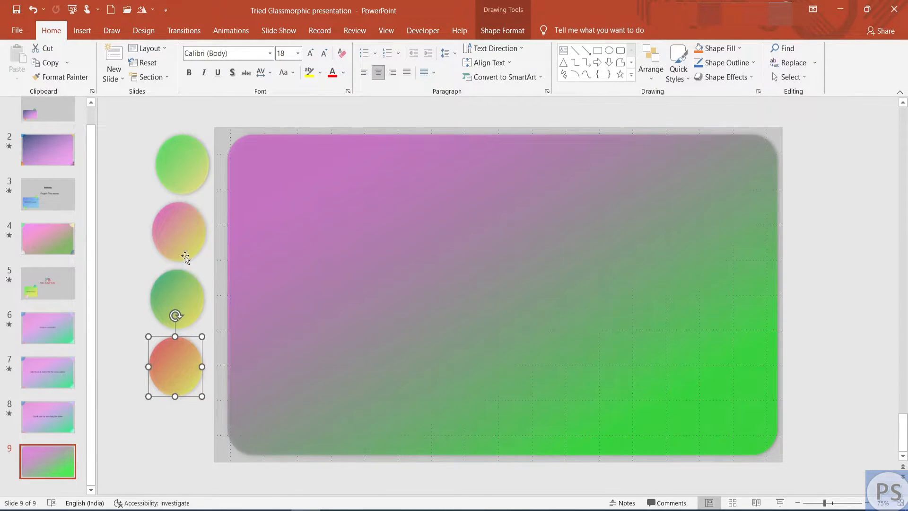
click(185, 236)
Apply a Turns motion path to the topmost circle and extend its end point below the slide near the lower-right corner.
click(196, 165)
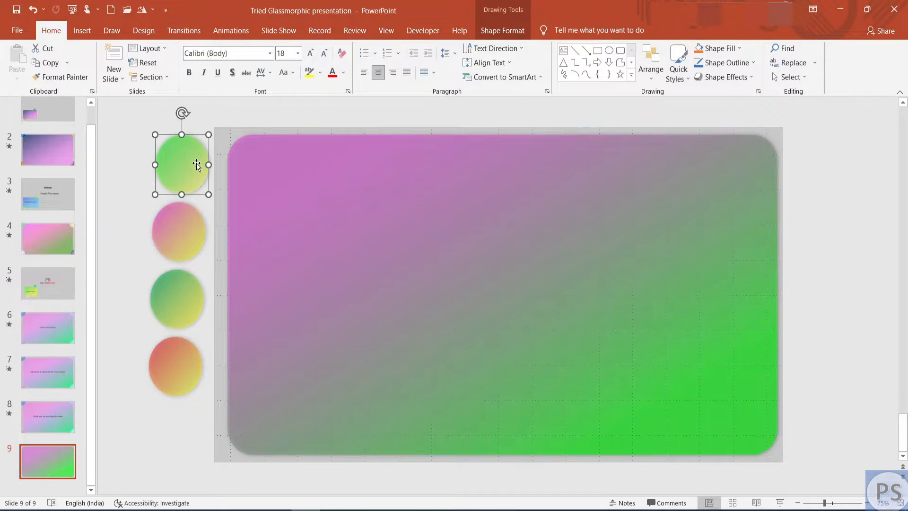
click(232, 31)
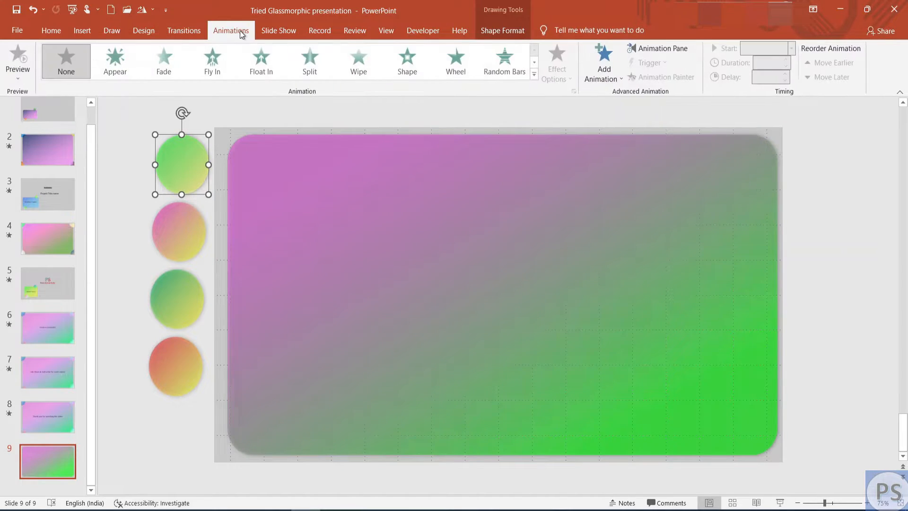
click(535, 76)
click(166, 374)
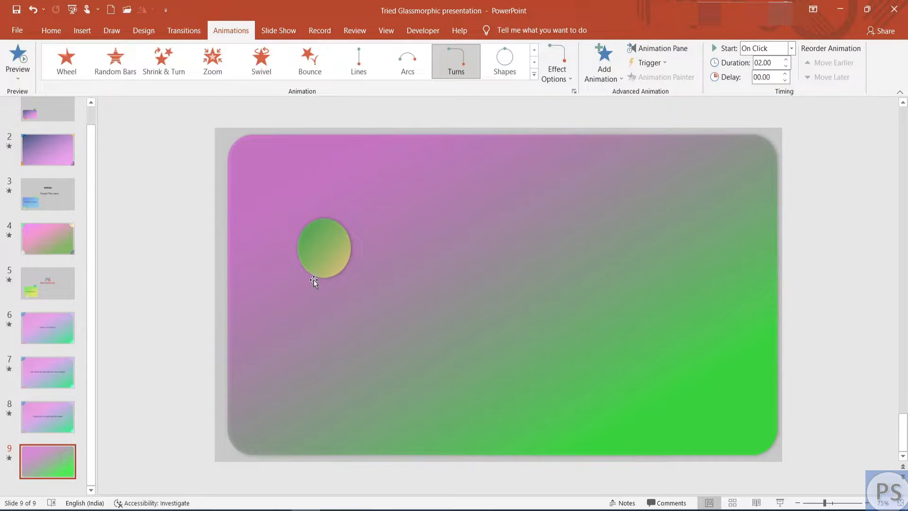
click(333, 251)
click(325, 248)
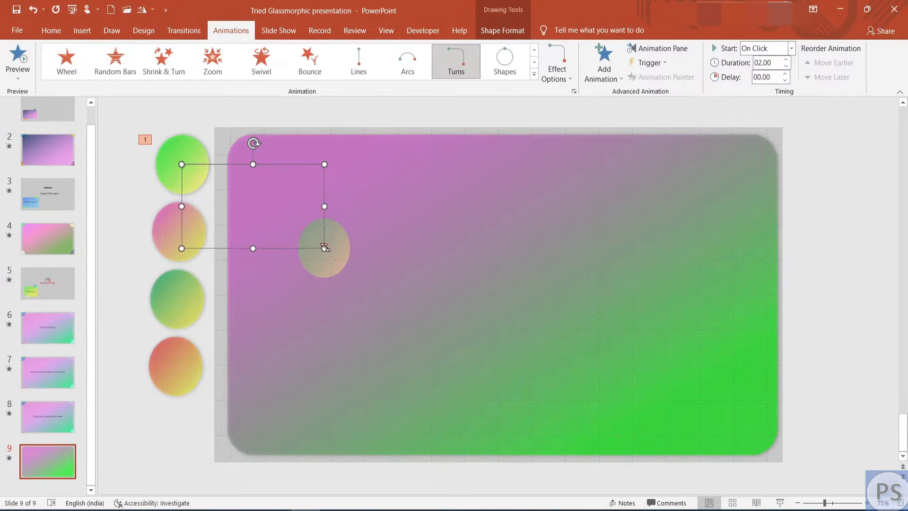
drag(325, 248, 727, 467)
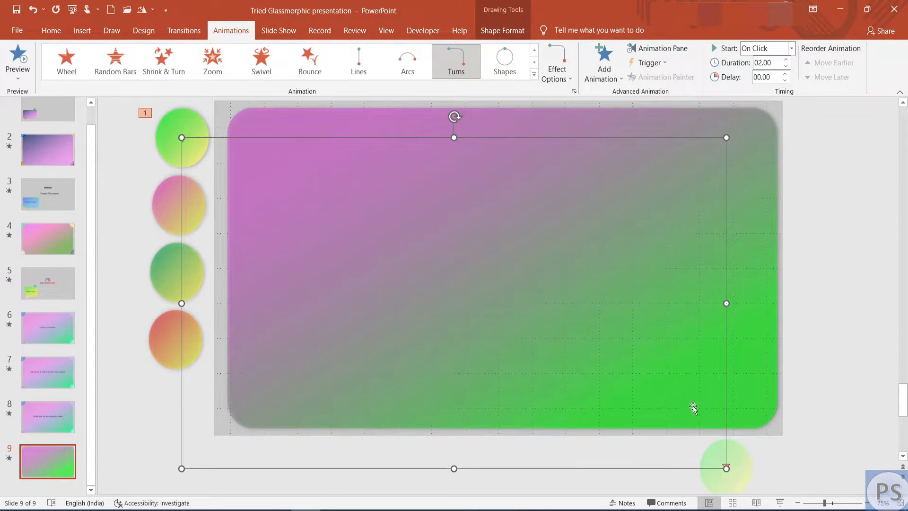
Apply a Turns motion path to the pink circle, ending below the slide just left of the first circle's end point.
click(171, 211)
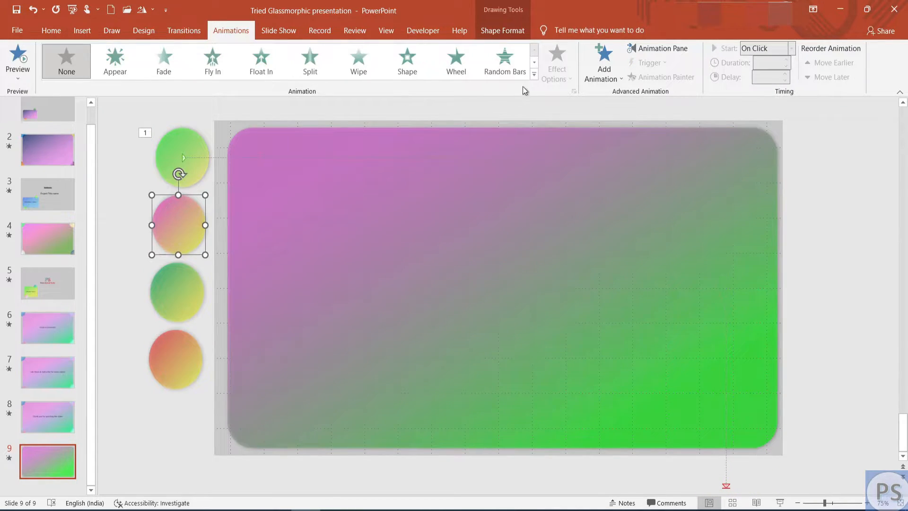
click(534, 75)
click(155, 385)
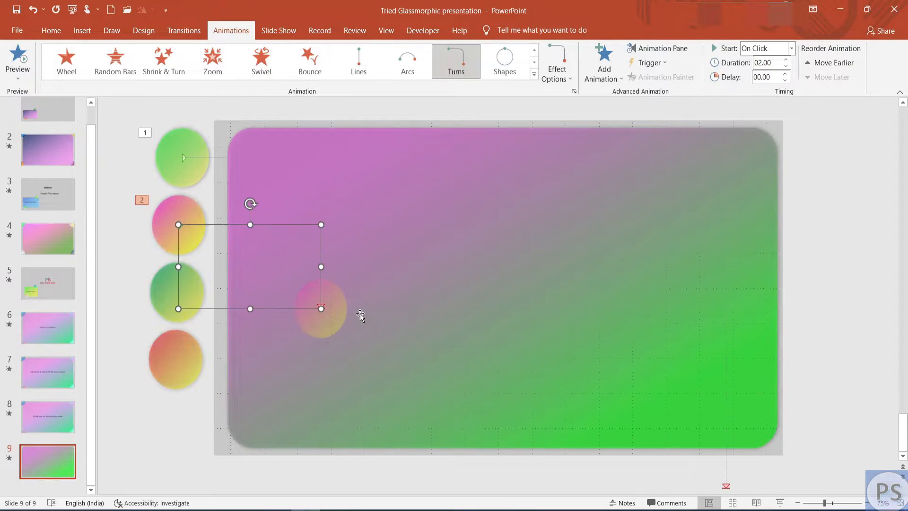
click(322, 309)
click(321, 308)
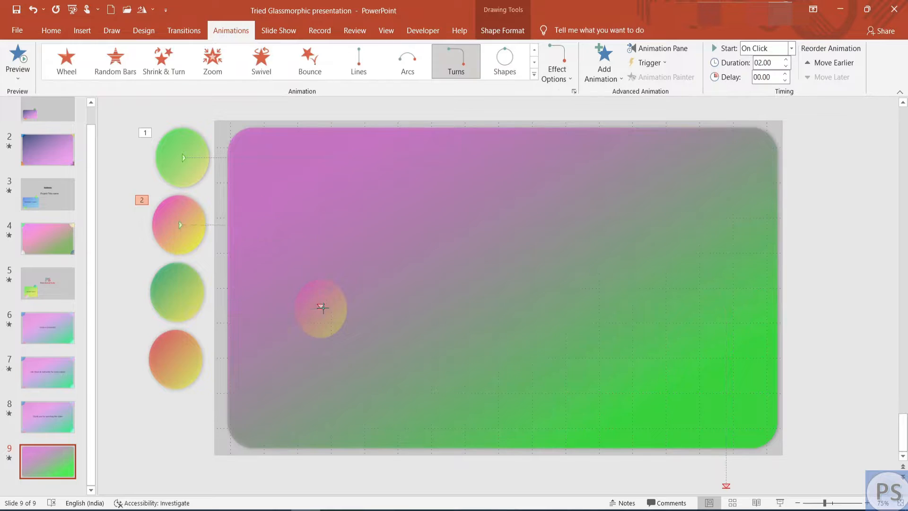
drag(322, 309, 667, 502)
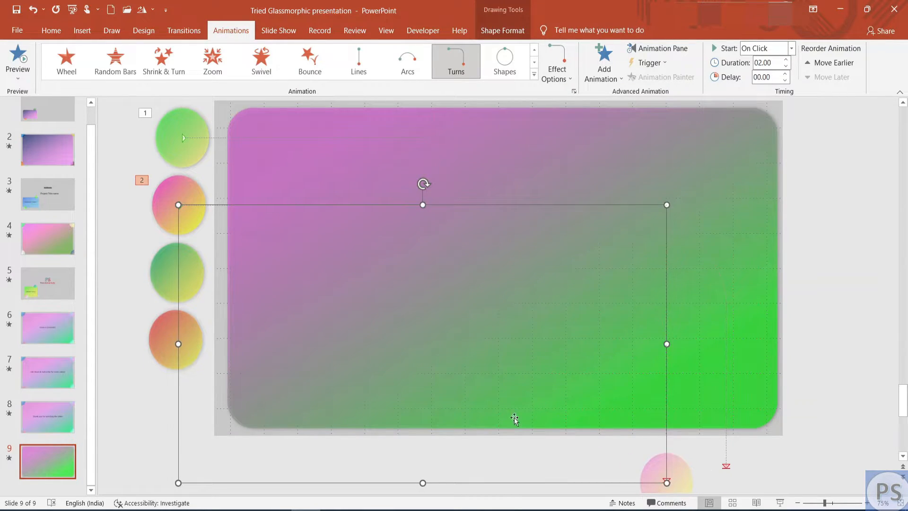
Apply a Turns motion path to the dark green circle, ending below the slide just left of the pink circle's end point.
click(167, 279)
click(534, 74)
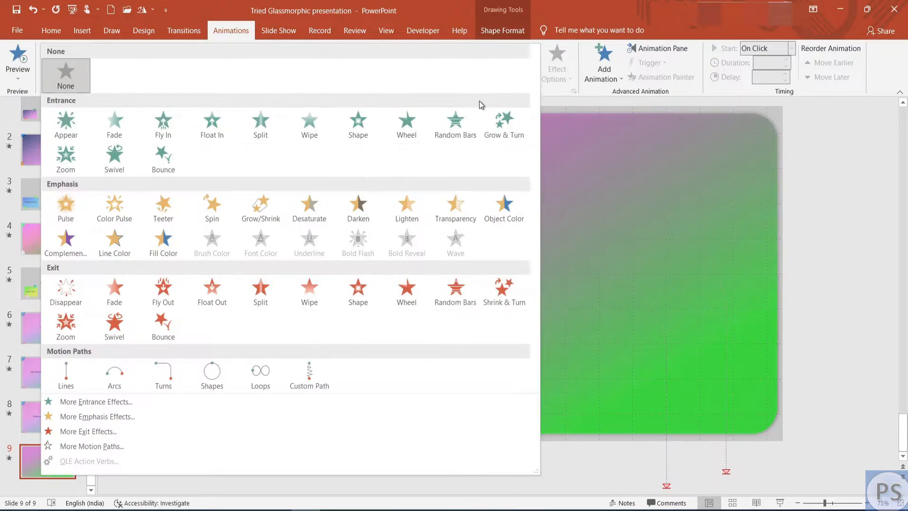
click(164, 374)
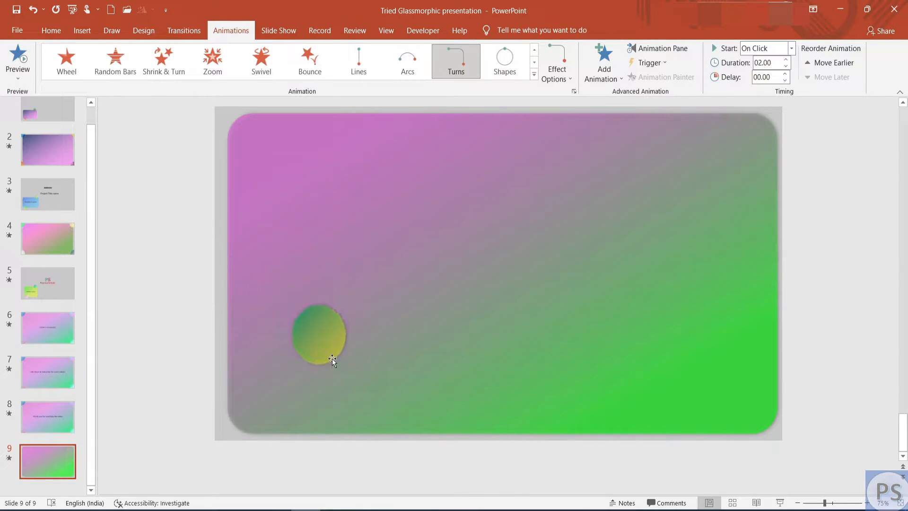
click(319, 367)
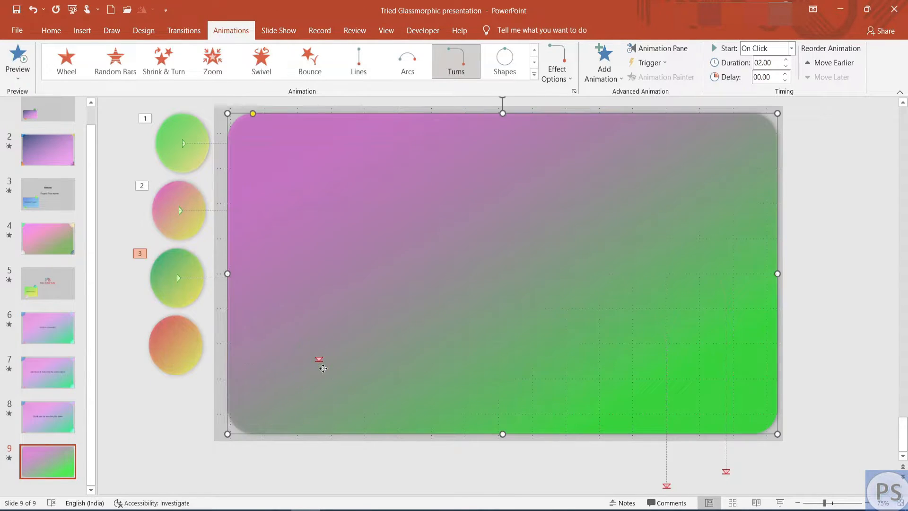
click(320, 360)
drag(319, 361, 599, 489)
Apply a Turns motion path to the red circle, ending below the slide just left of the dark green circle's end point.
click(165, 341)
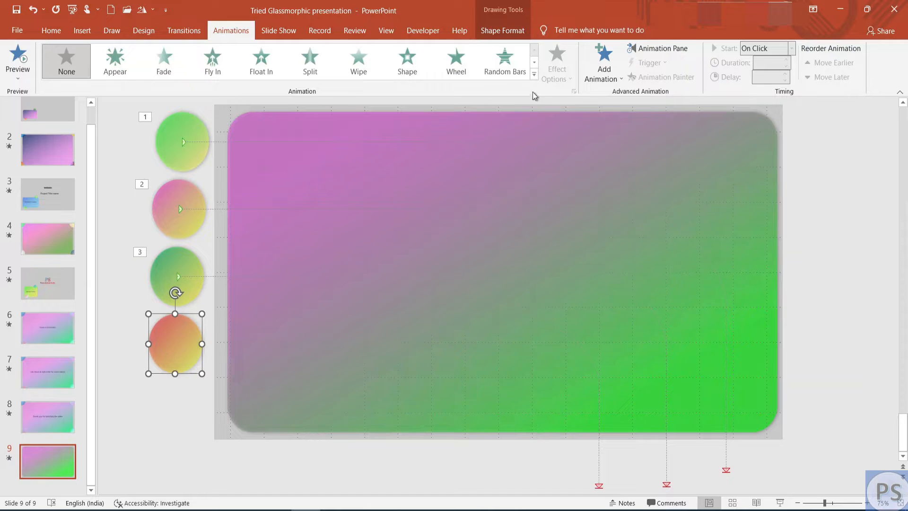
click(534, 74)
click(86, 379)
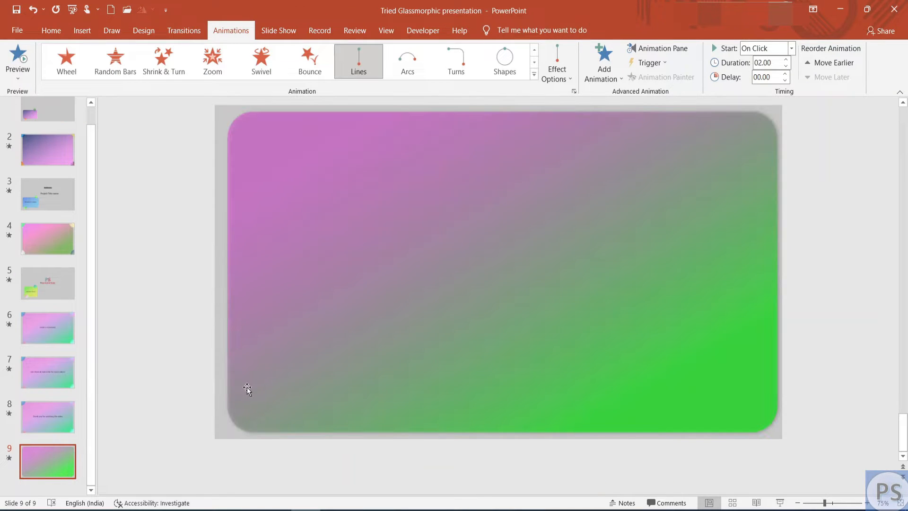
click(534, 74)
click(179, 377)
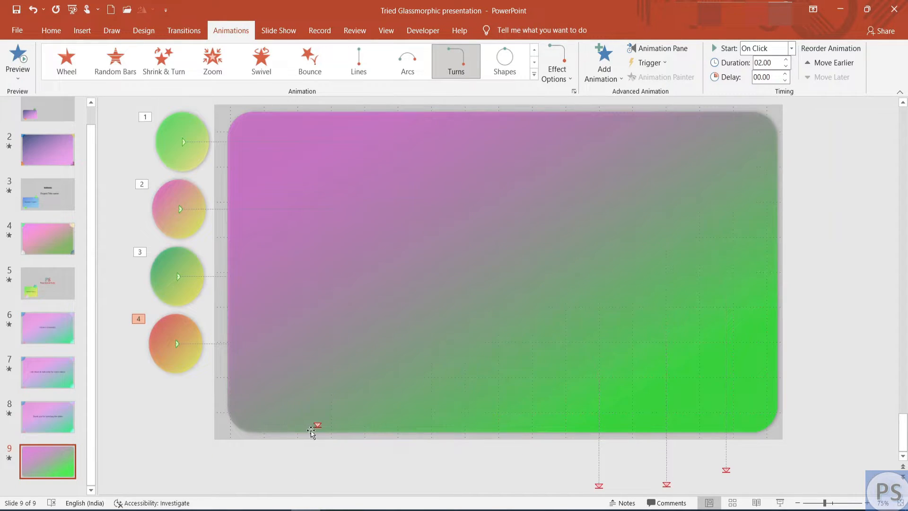
drag(317, 425, 533, 491)
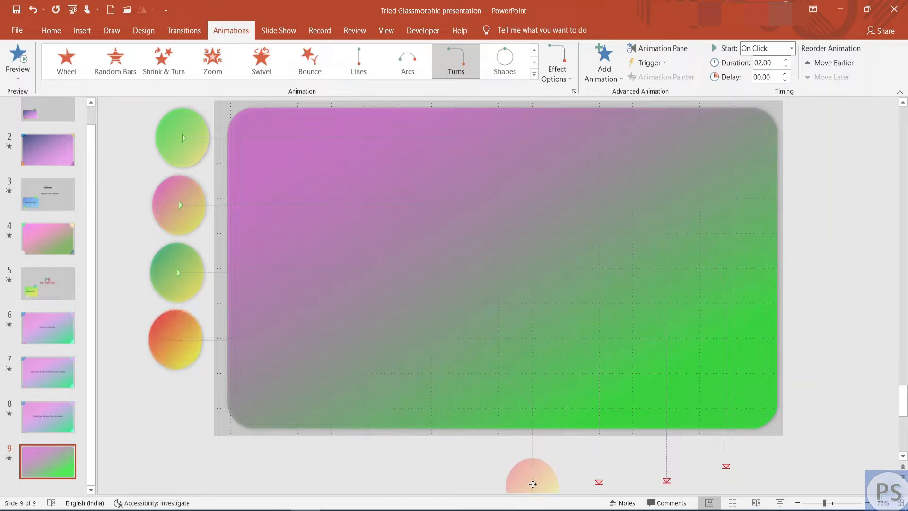
Raise the end points of the red, dark green and pink circles' motion paths to roughly the level of the topmost circle's end point.
drag(533, 482, 532, 475)
click(557, 490)
click(533, 486)
click(600, 480)
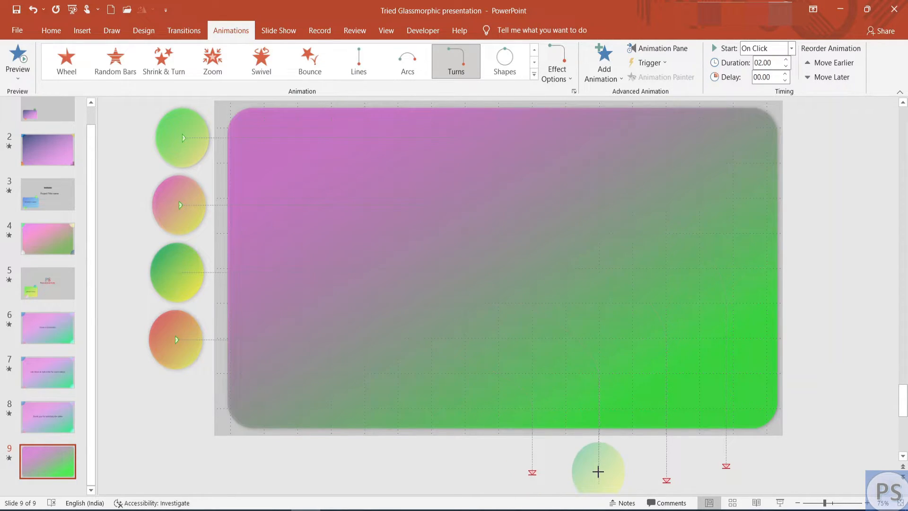
click(598, 472)
click(666, 479)
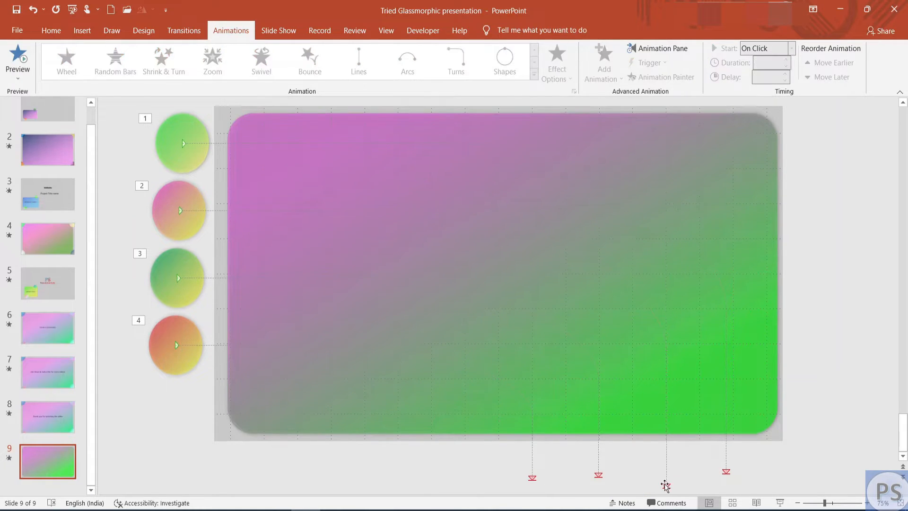
click(667, 482)
drag(667, 482, 727, 465)
Set all four circle motion path animations to start With Previous.
click(661, 48)
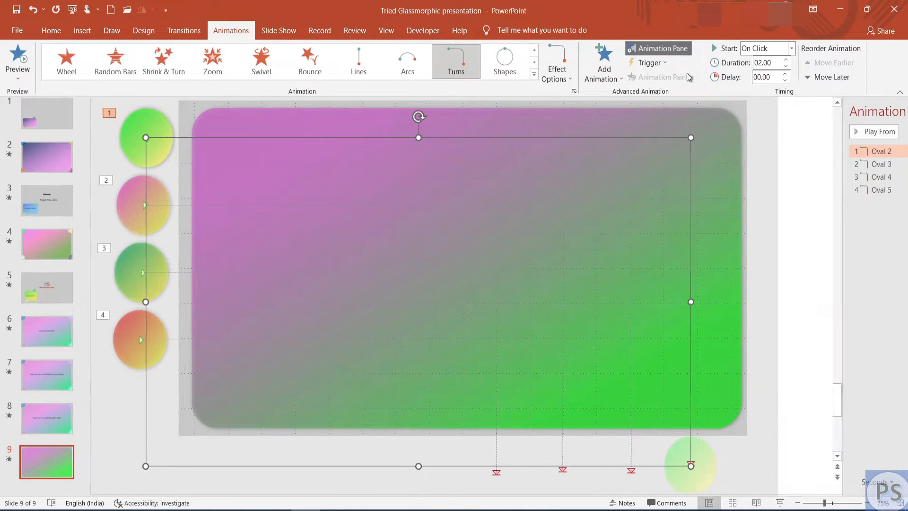
click(814, 165)
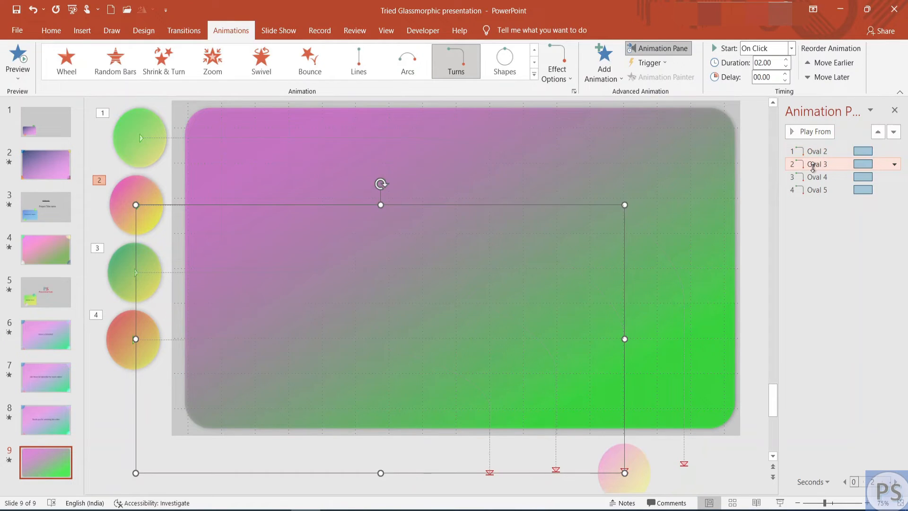
key(ctrl+a)
click(792, 49)
click(763, 71)
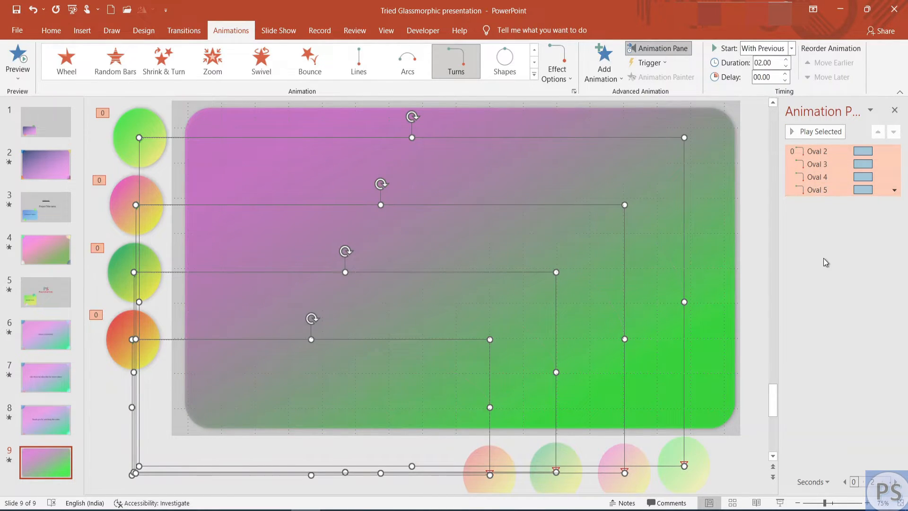
Set the duration of all four motion paths to 10 seconds and preview the slide's animation.
click(761, 63)
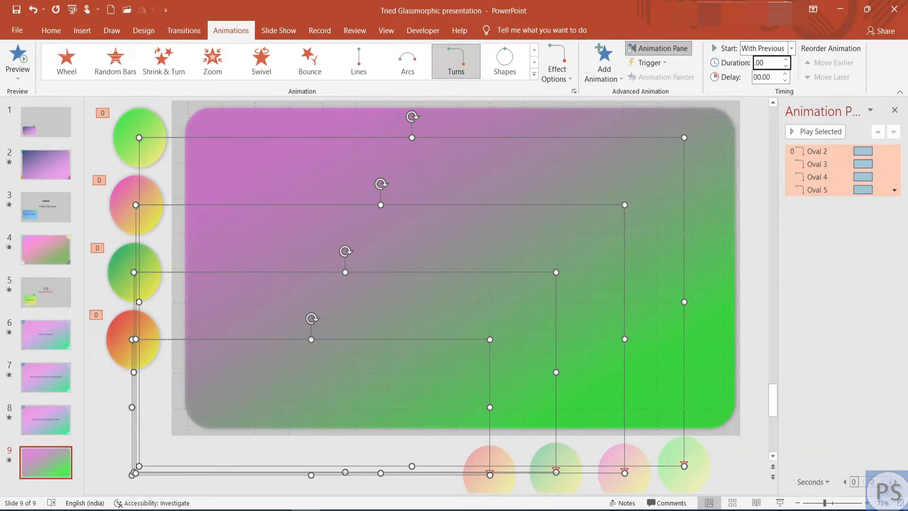
click(842, 277)
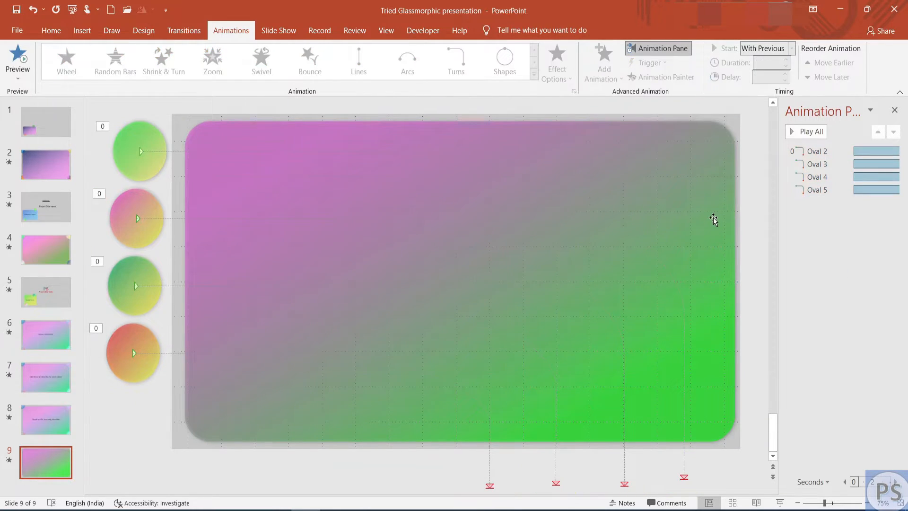
click(17, 56)
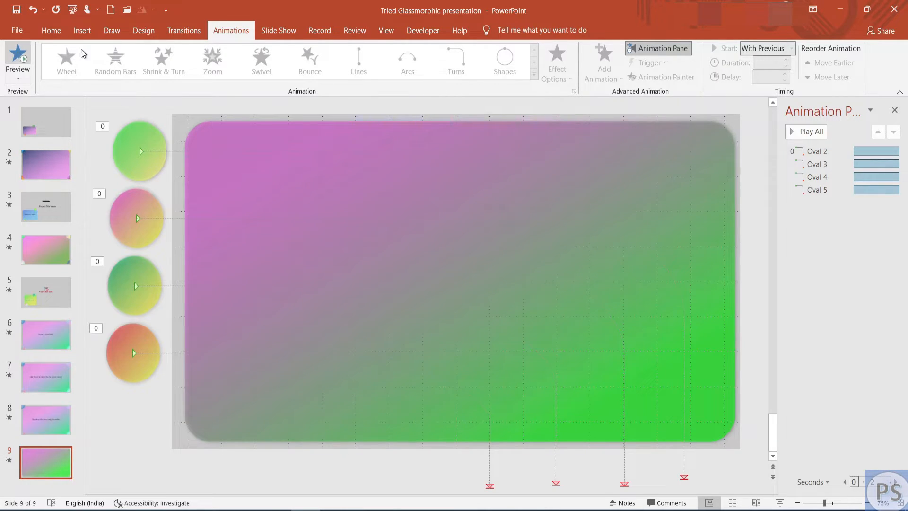
Set all four motion path animations to repeat Until End of Slide and close the animation list.
click(810, 192)
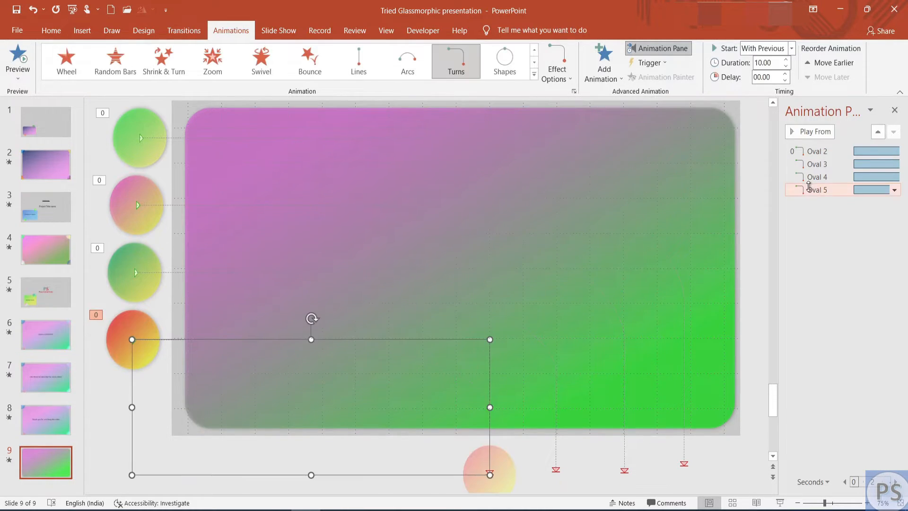
key(ctrl+a)
right_click(820, 177)
click(823, 251)
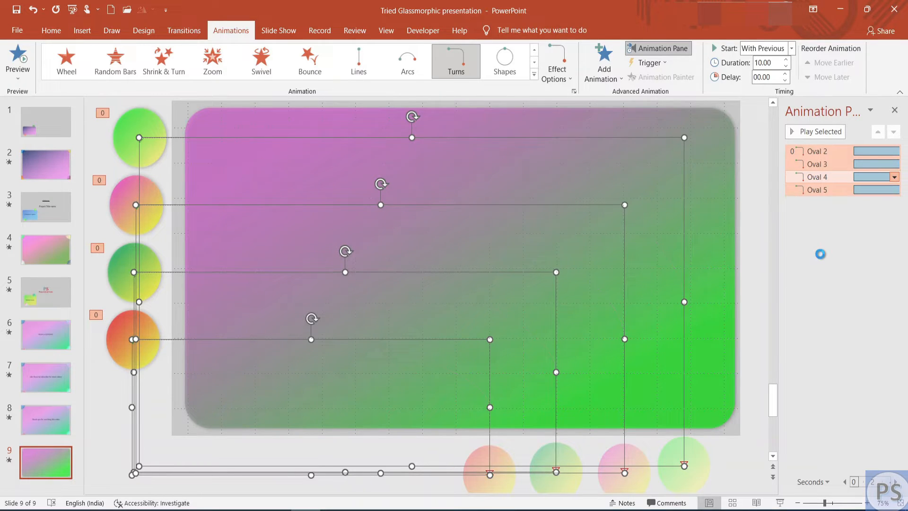
click(482, 221)
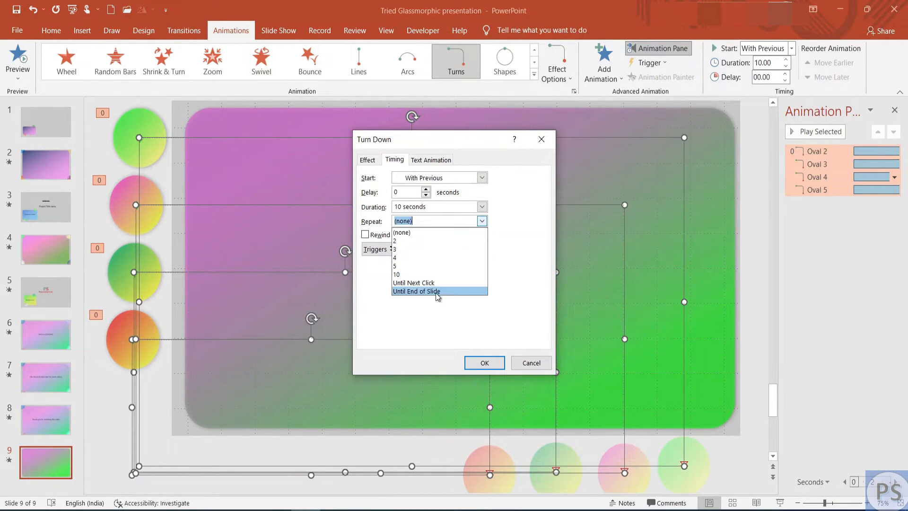
click(435, 291)
click(371, 160)
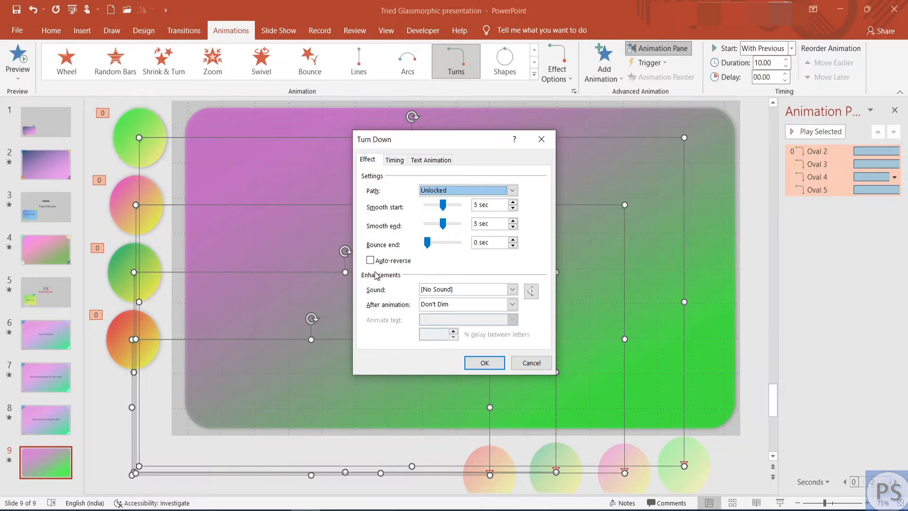
click(395, 160)
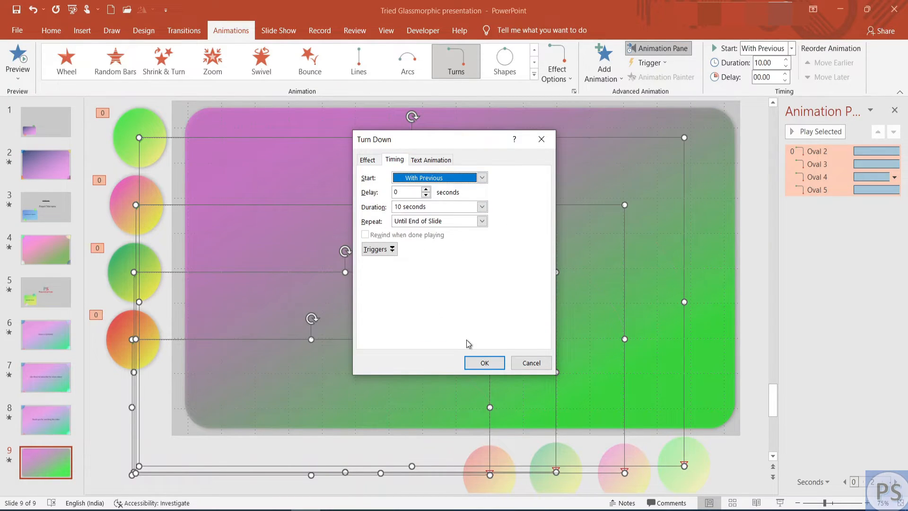
click(480, 364)
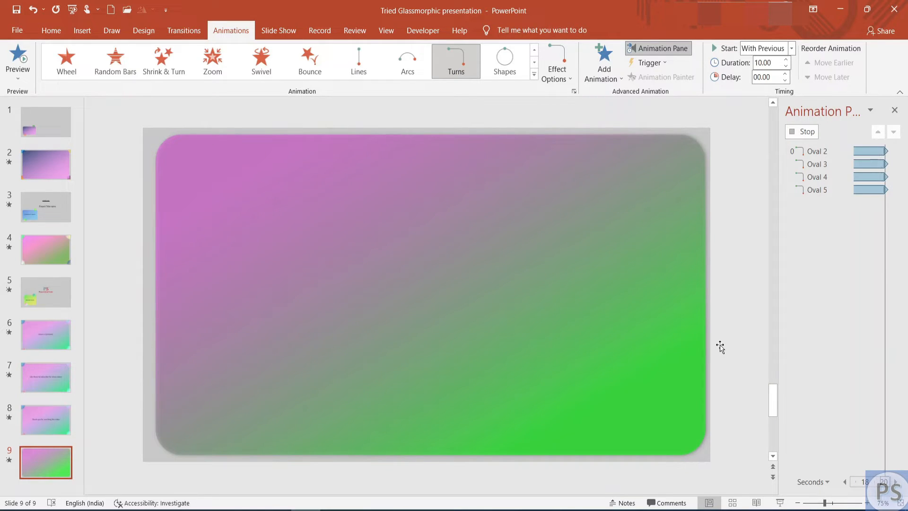
click(895, 112)
click(811, 219)
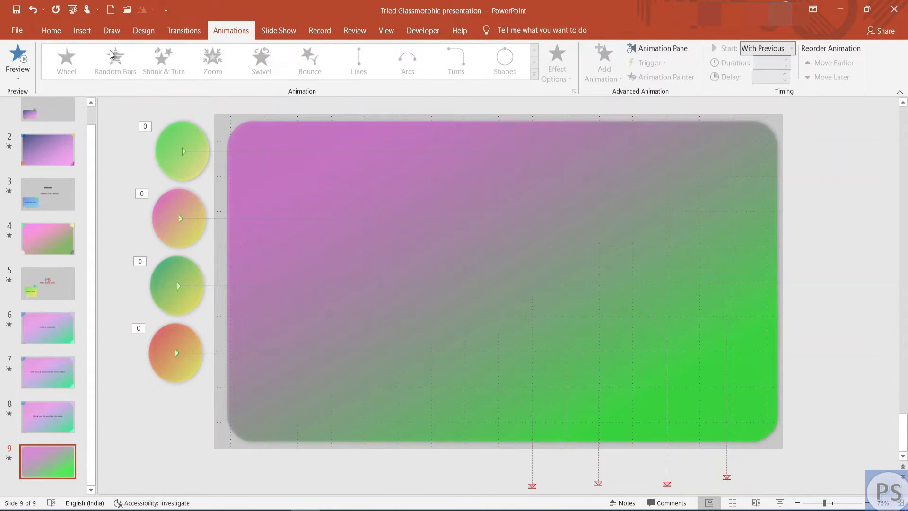
Copy the "Leave a comment," text box from slide 6 onto slide 9.
click(51, 30)
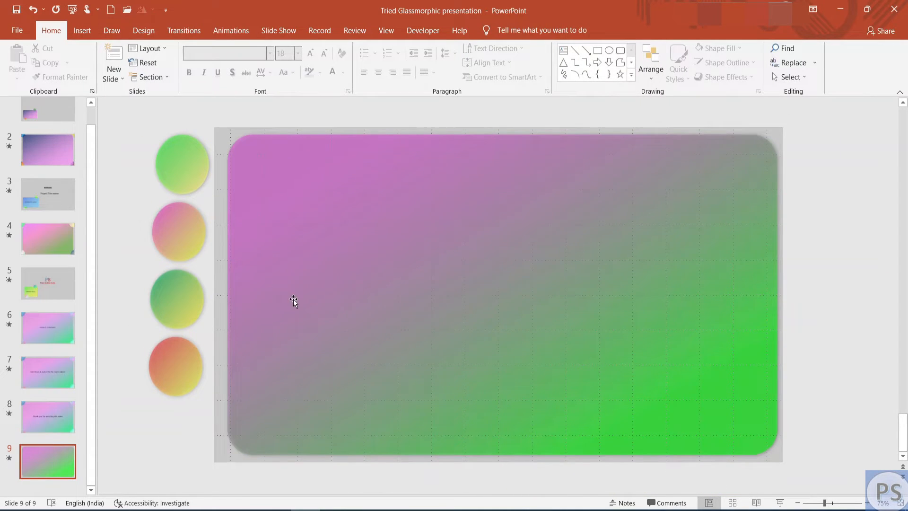
click(44, 332)
click(524, 310)
click(525, 310)
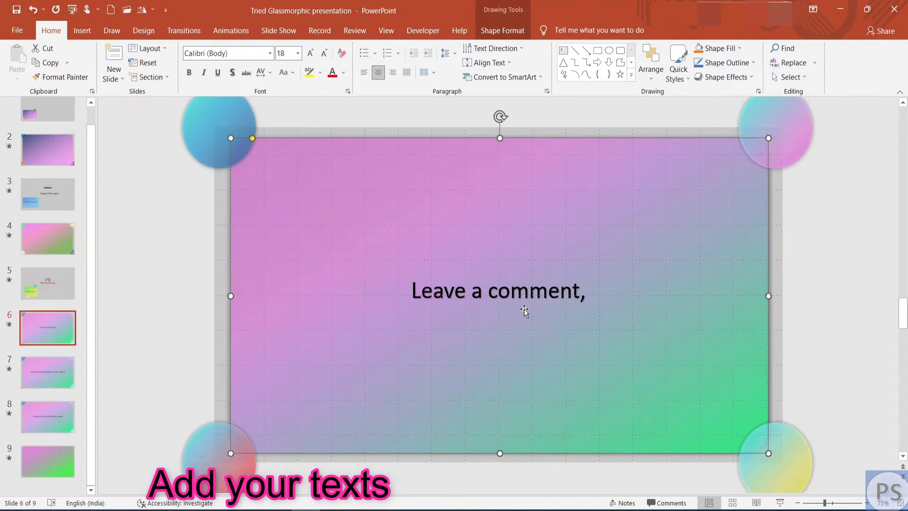
click(524, 304)
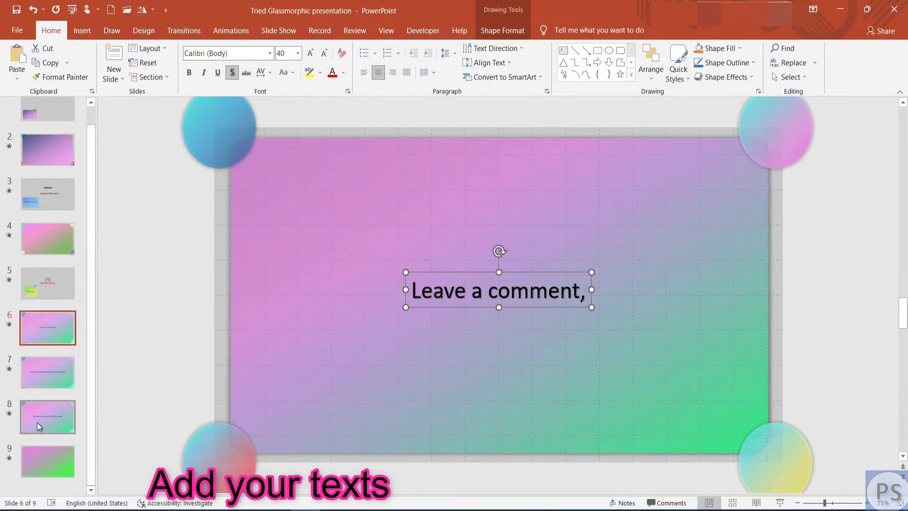
click(39, 461)
key(ctrl+v)
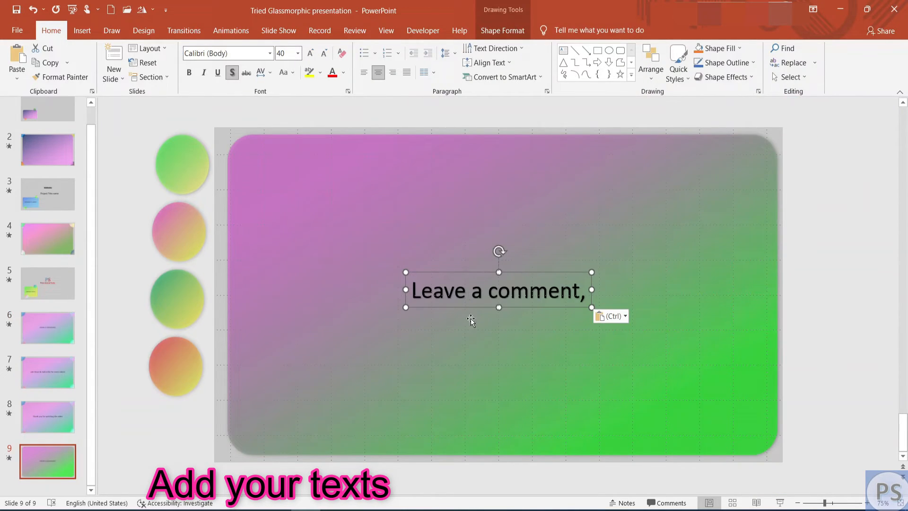
Duplicate slide 9 twice to make slides 10 and 11.
click(38, 466)
key(ctrl+d)
key(ctrl+d)
Delete the "Leave a comment," text box from slides 10 and 11.
click(55, 416)
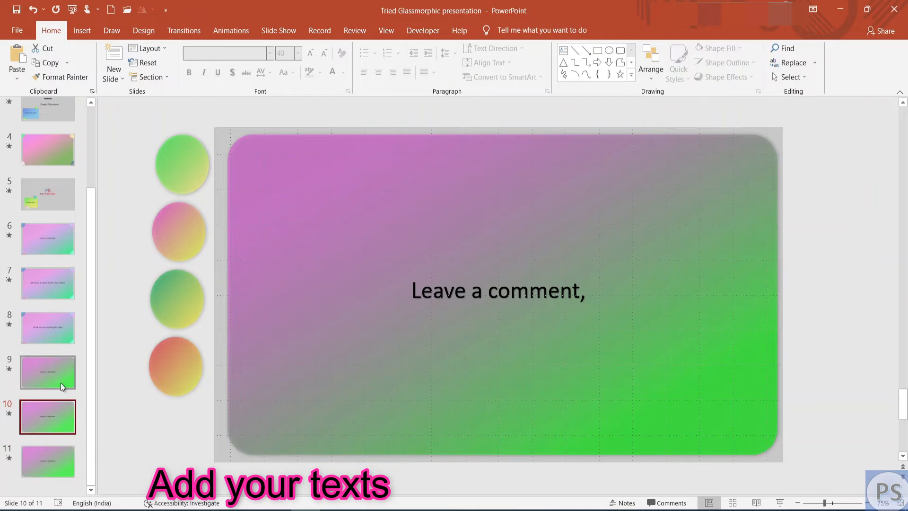
click(512, 308)
key(Delete)
click(43, 457)
click(555, 309)
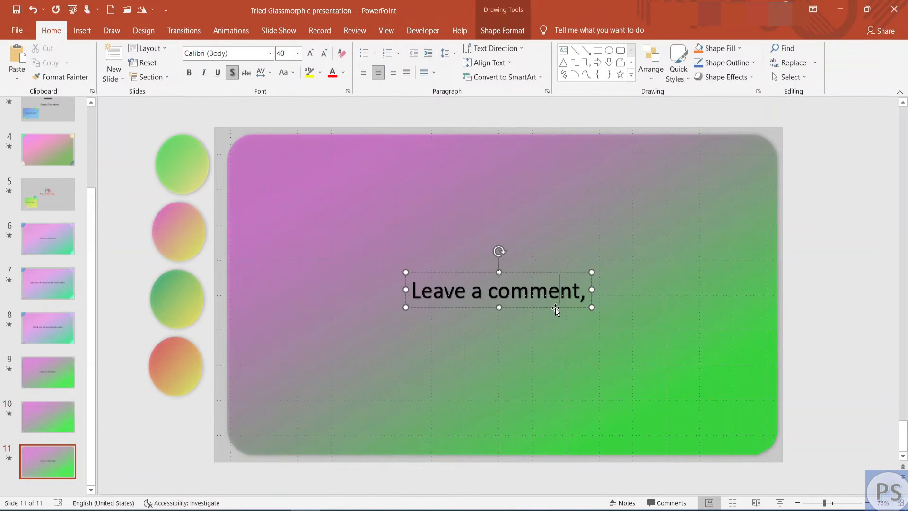
key(Delete)
Copy the text box from slide 7 onto slide 10.
click(42, 401)
click(45, 277)
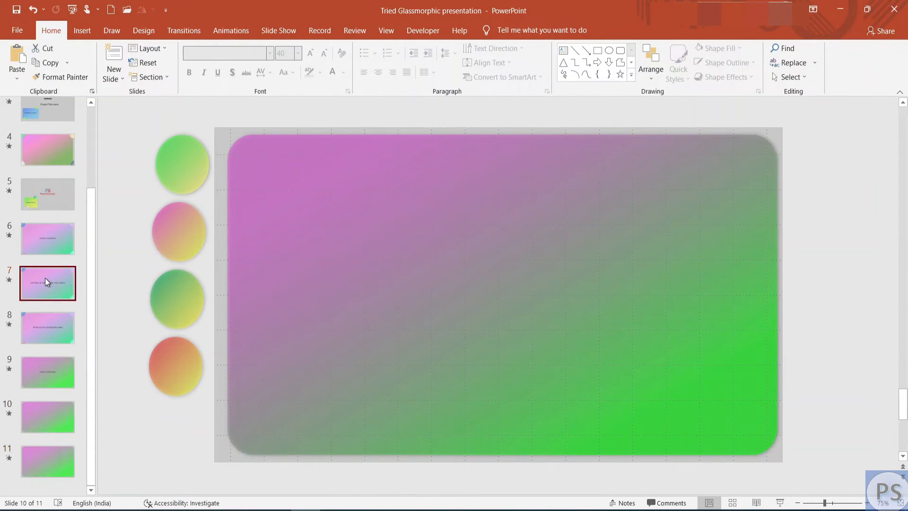
click(492, 291)
click(31, 419)
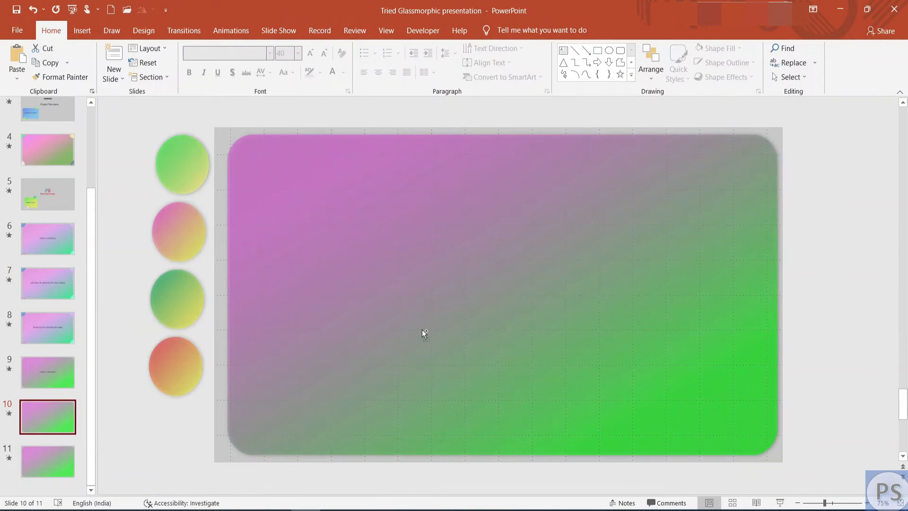
key(ctrl+v)
Copy the "Thank you for watching the video" text box from slide 8 onto slide 11.
click(50, 283)
click(50, 325)
click(465, 292)
key(ctrl+c)
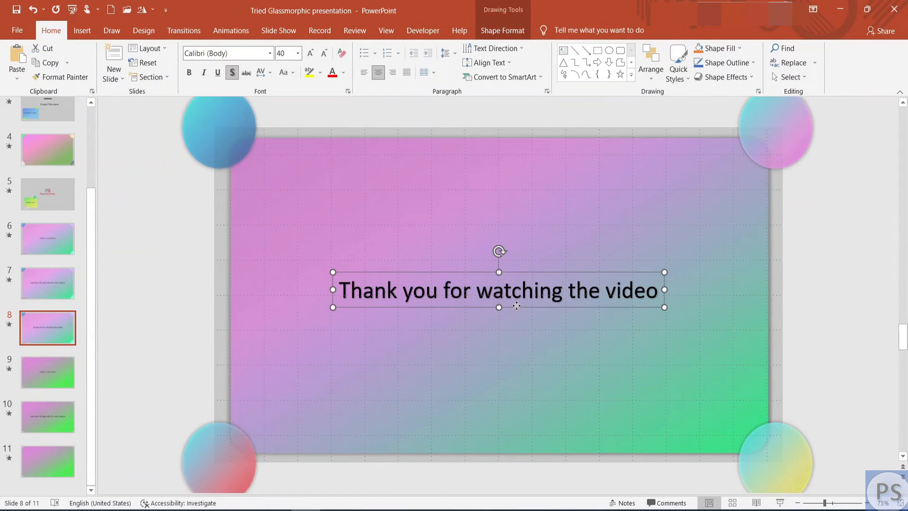
click(47, 461)
key(ctrl+v)
click(806, 259)
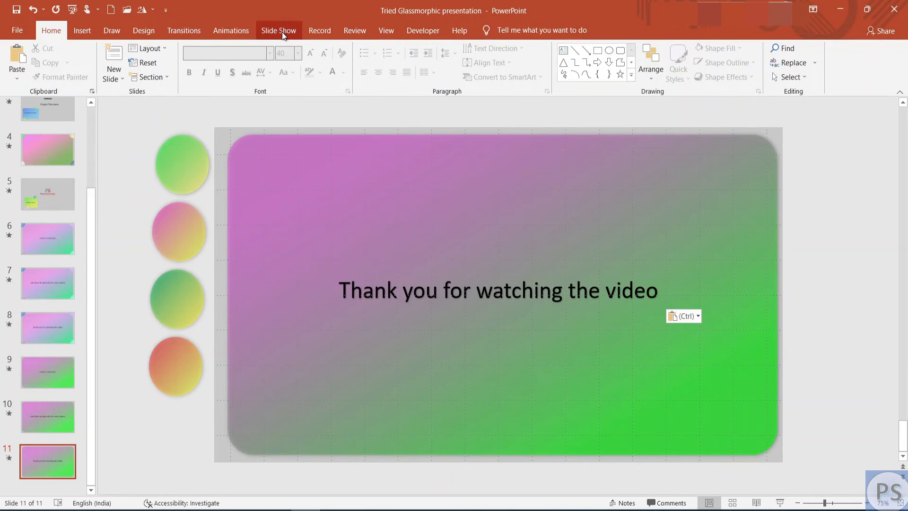
Play the slide show starting from slide 9.
click(38, 372)
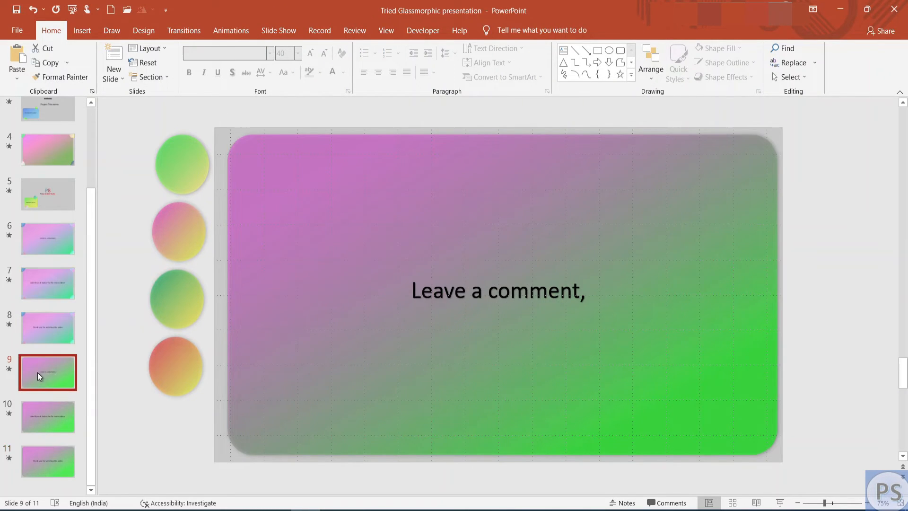
click(279, 33)
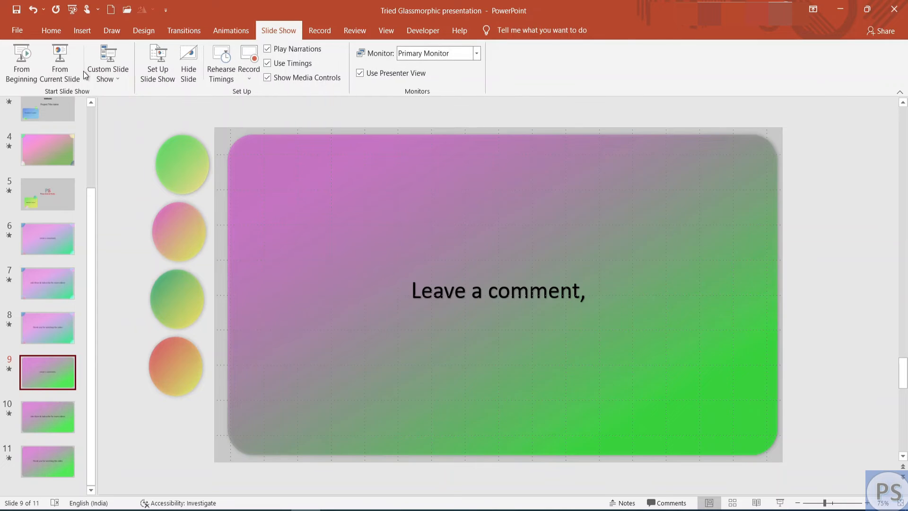
click(60, 73)
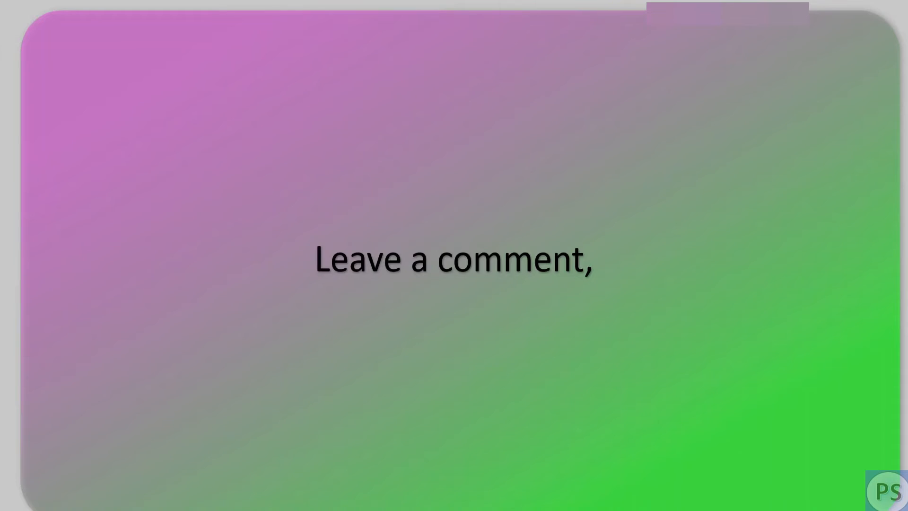